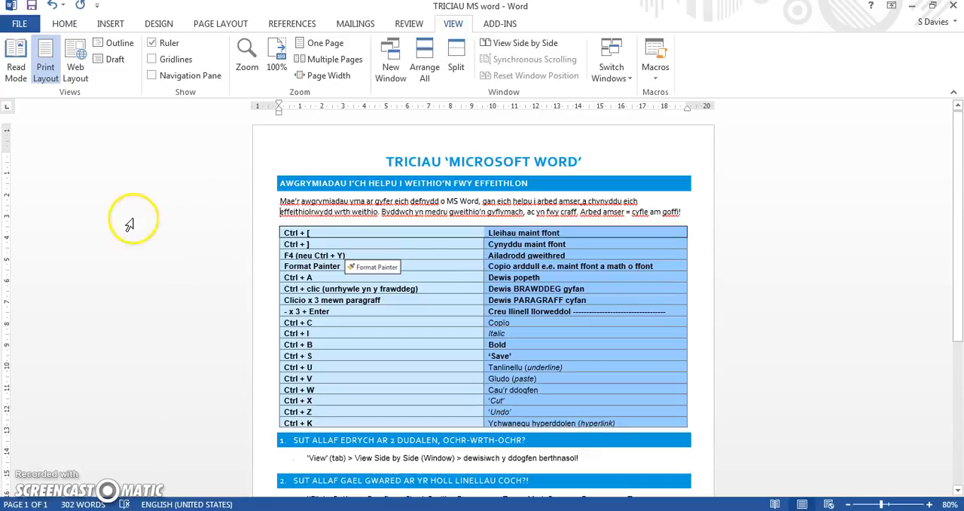
# - Open the recent document Hen Wlad fy Nhadau
pyautogui.moveTo(960, 160); pyautogui.dragTo(960, 223)
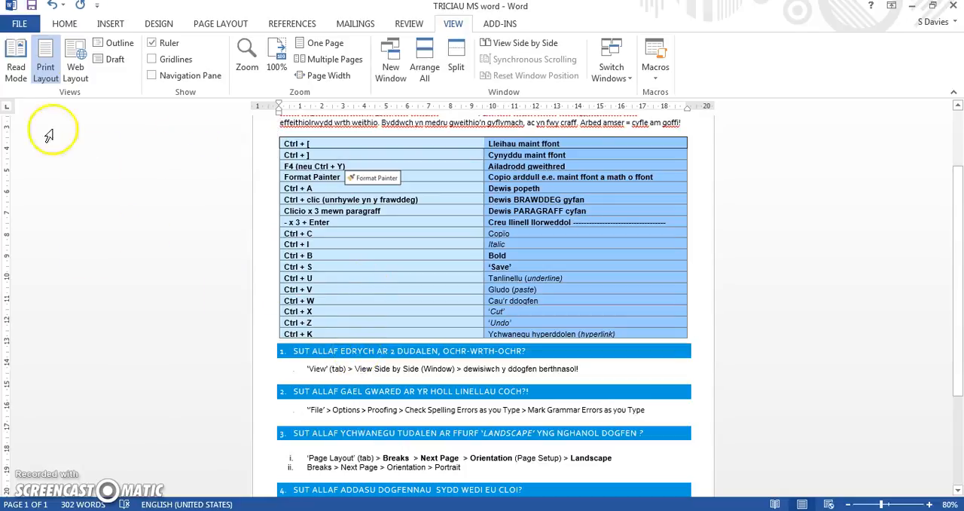
pyautogui.click(20, 25)
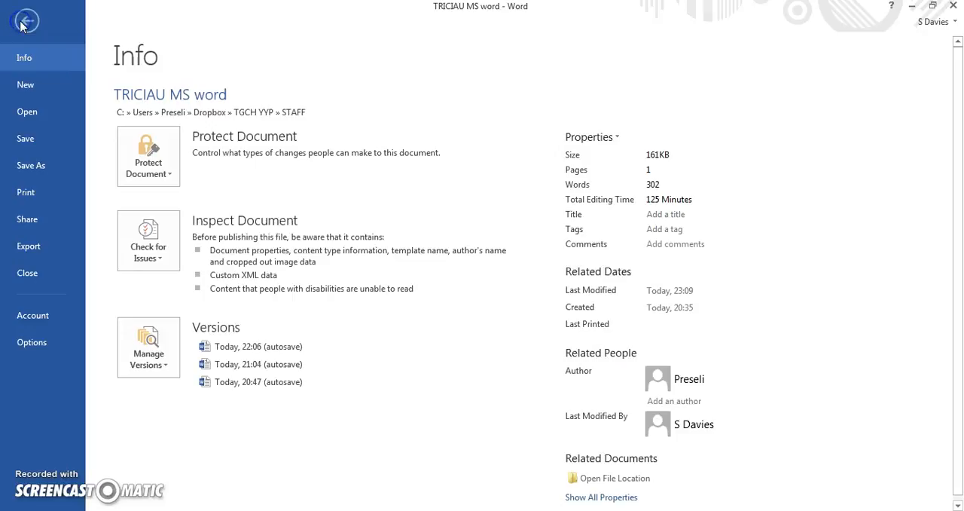
pyautogui.click(38, 115)
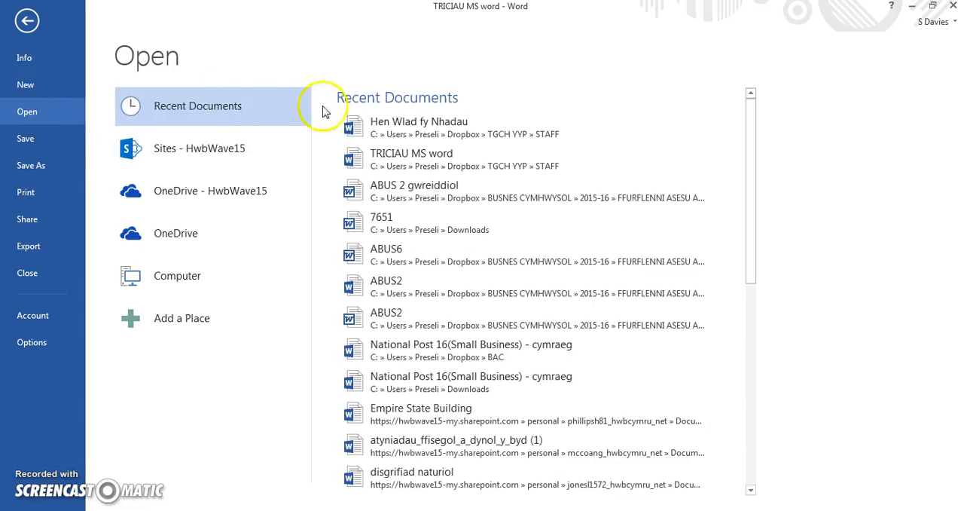
pyautogui.click(428, 131)
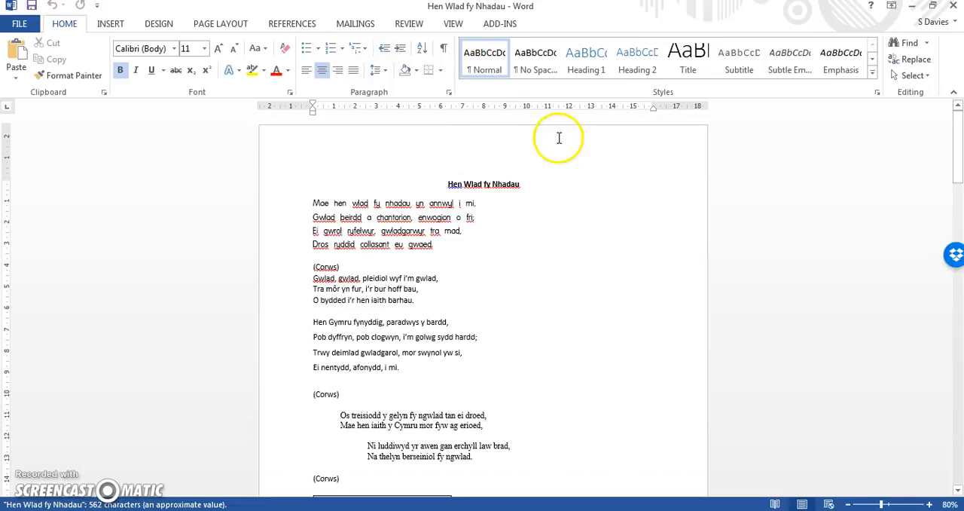
# - View Hen Wlad fy Nhadau side by side with TRICIAU MS word
pyautogui.click(455, 23)
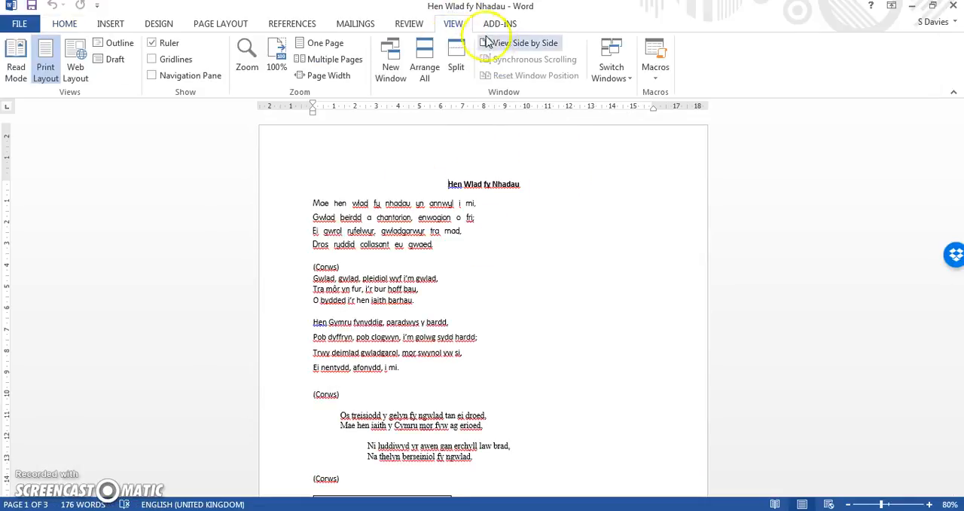
pyautogui.click(502, 44)
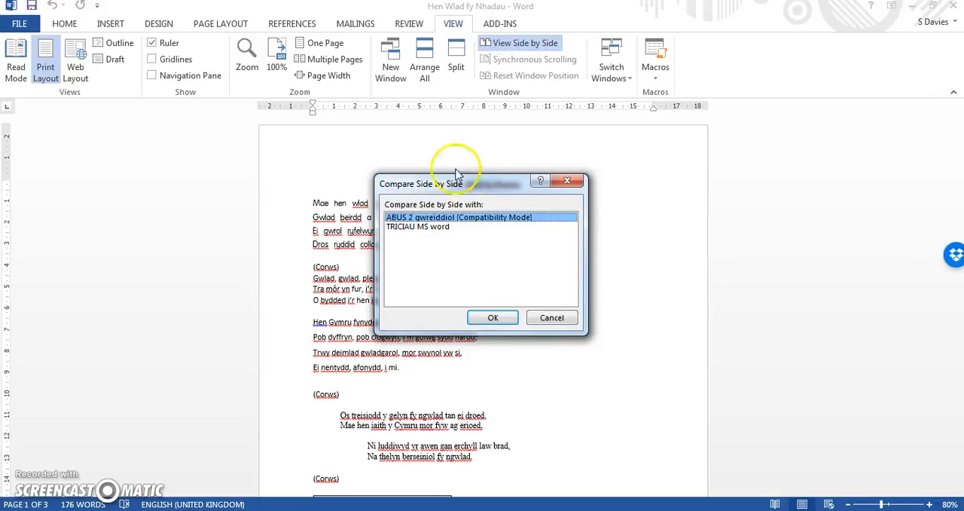
pyautogui.click(424, 228)
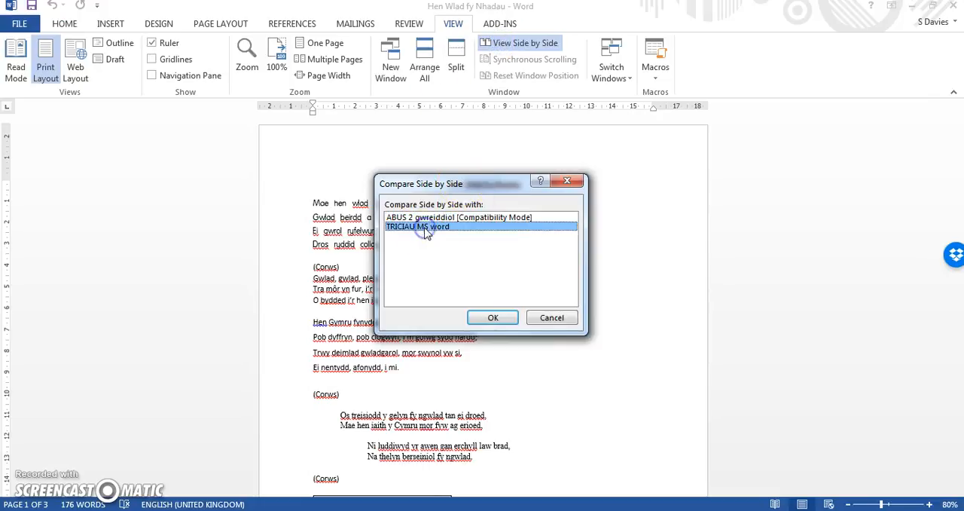
pyautogui.click(498, 316)
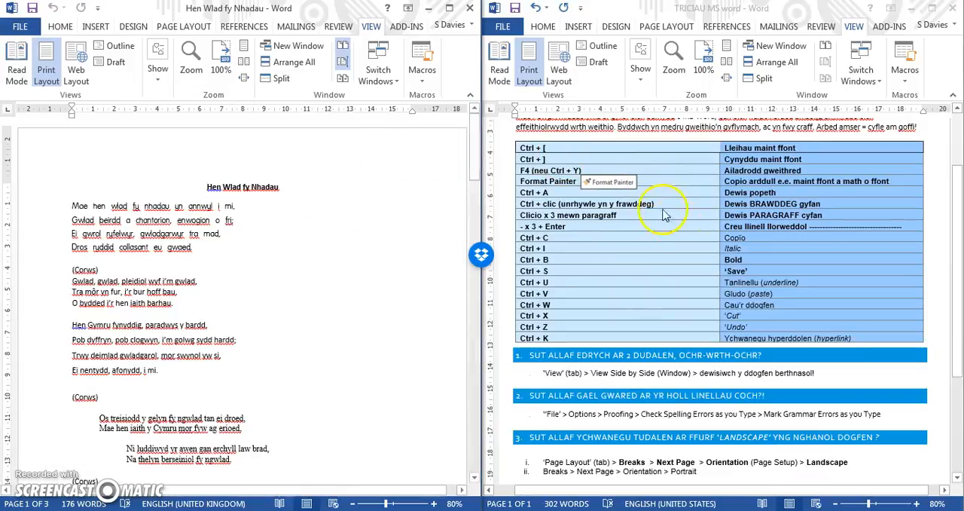
# - Turn off synchronous scrolling between the two documents and scroll TRICIAU MS word on its own up to its title
pyautogui.click(341, 64)
pyautogui.moveTo(475, 151); pyautogui.dragTo(457, 132)
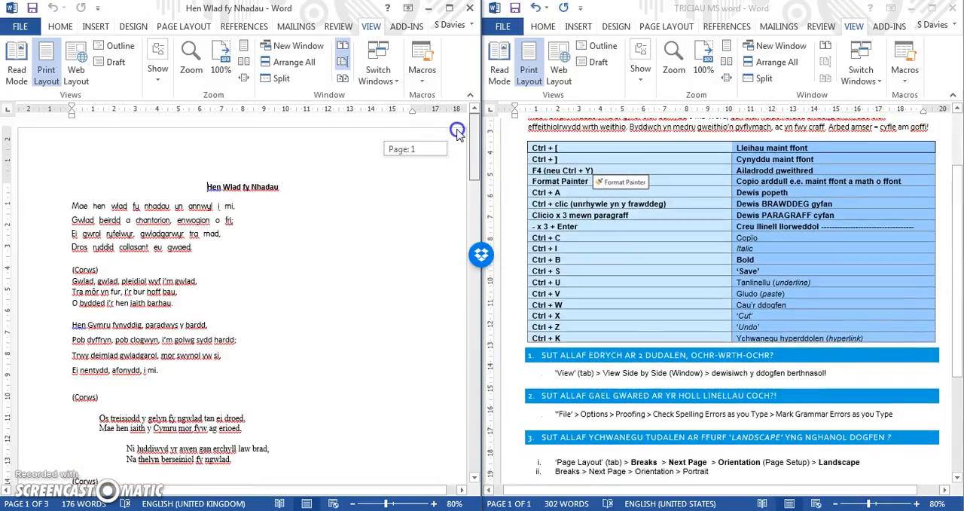
pyautogui.click(341, 64)
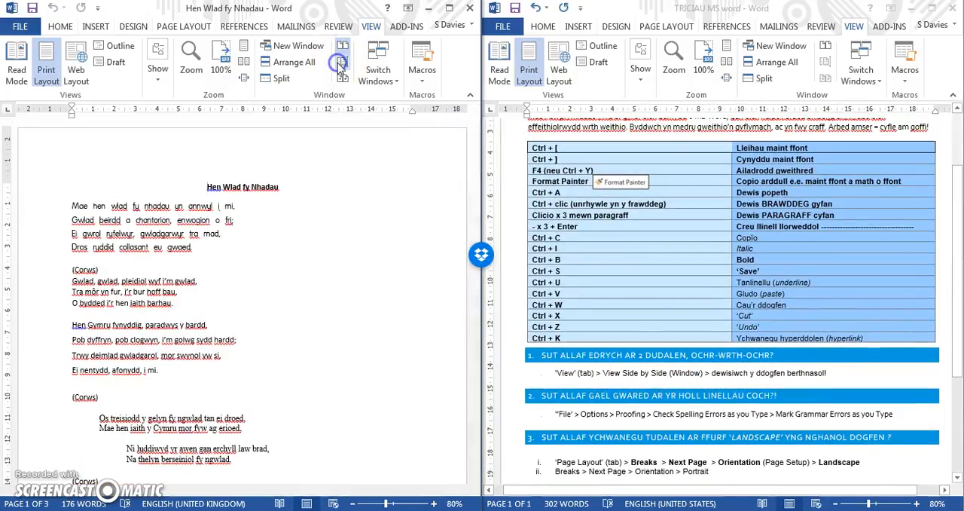
pyautogui.moveTo(473, 132)
pyautogui.mouseDown()
pyautogui.moveTo(473, 142)
pyautogui.moveTo(473, 131)
pyautogui.mouseUp()
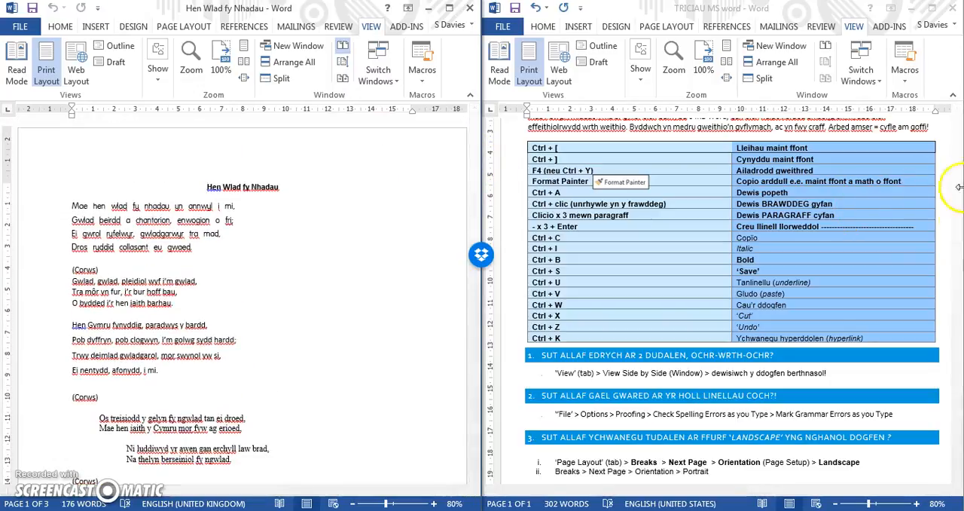
pyautogui.click(957, 234)
pyautogui.moveTo(958, 249); pyautogui.dragTo(954, 220)
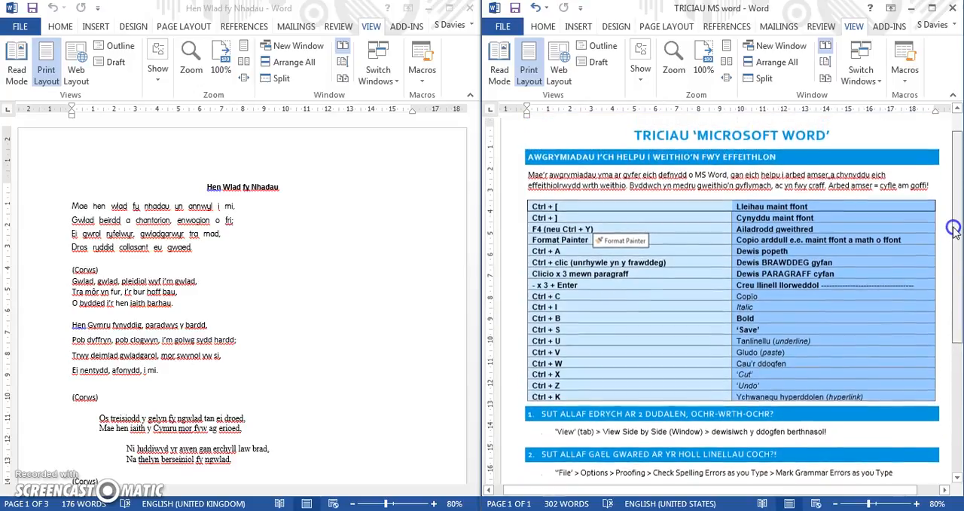
pyautogui.click(153, 263)
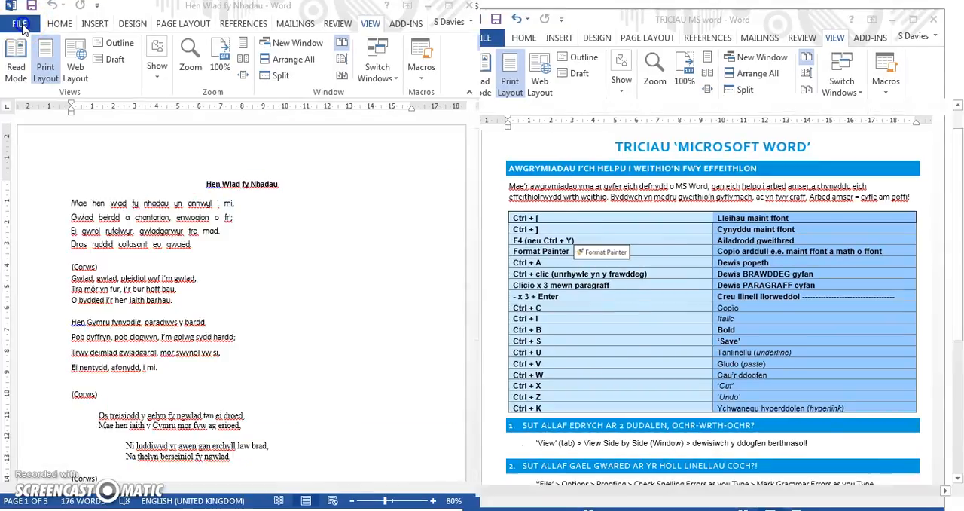
# - Turn off checking spelling as you type in the proofing options, starting from the Hen Wlad fy Nhadau document
pyautogui.click(21, 28)
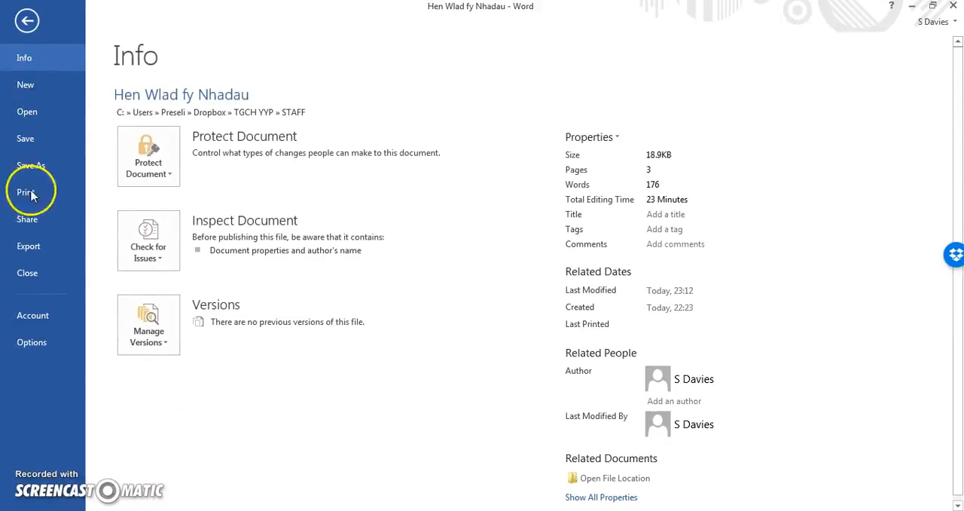
pyautogui.click(31, 342)
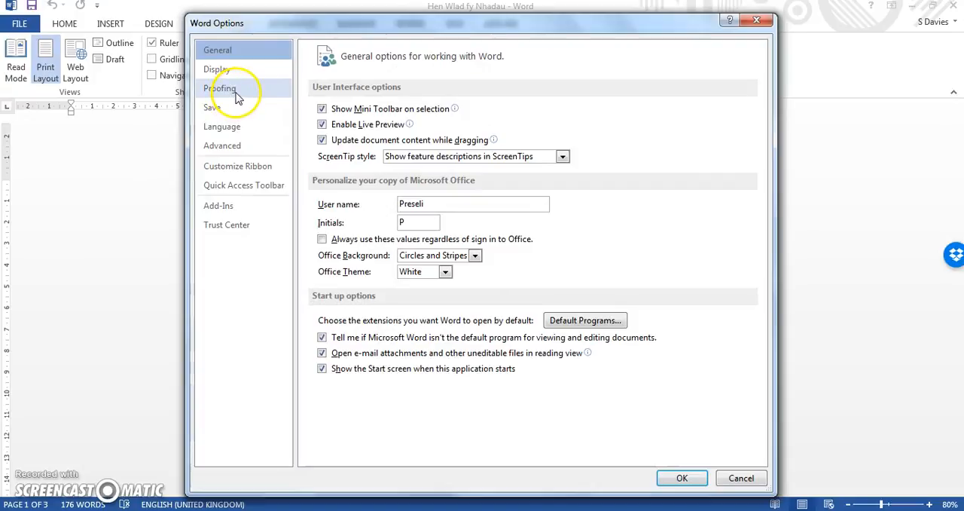
pyautogui.click(238, 98)
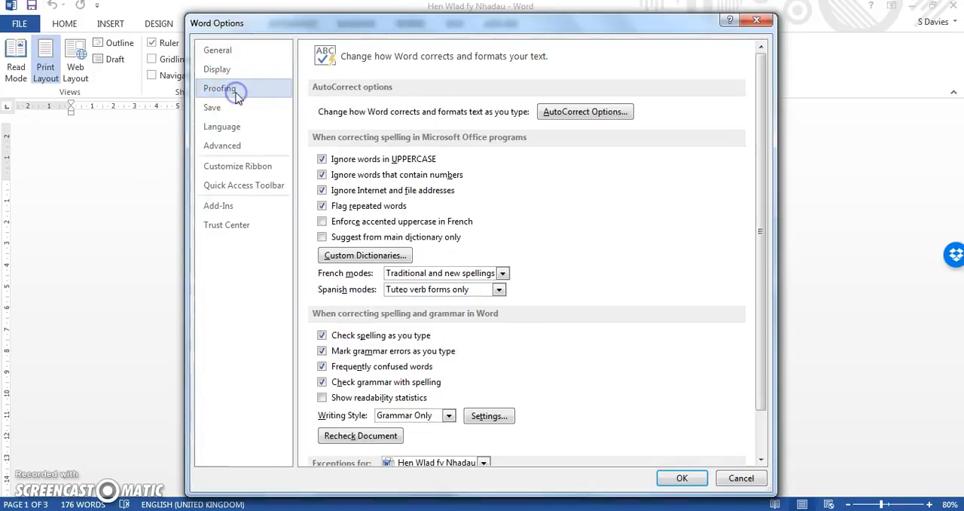
pyautogui.click(322, 337)
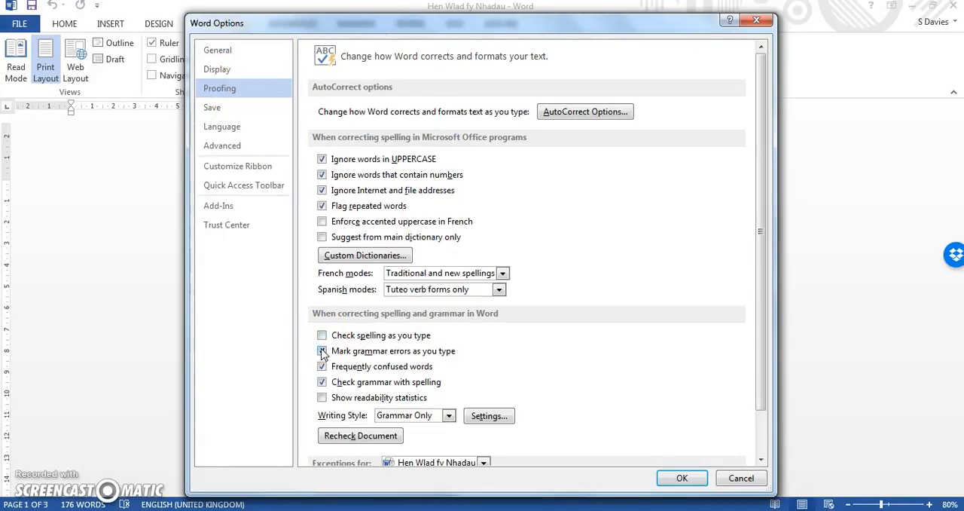
pyautogui.click(683, 479)
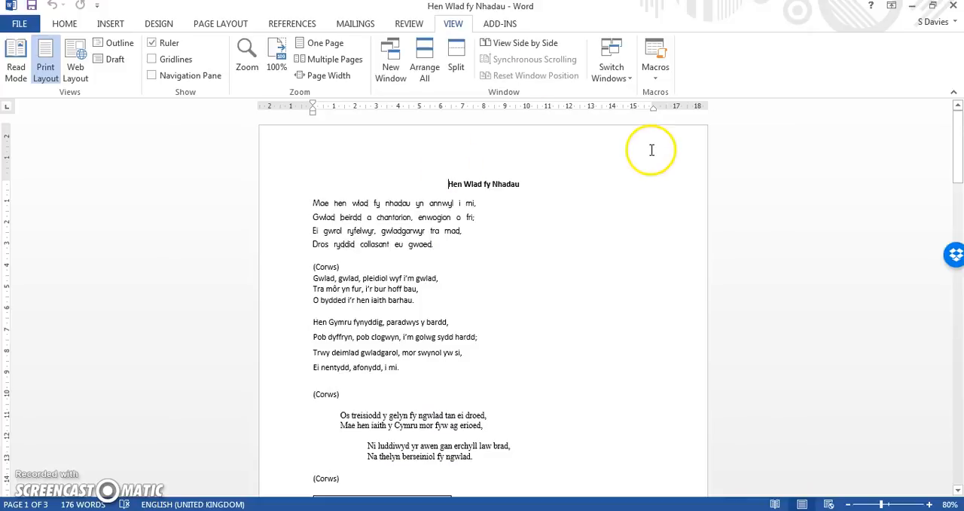
# - Set the zoom of both side-by-side documents to 70%
pyautogui.moveTo(958, 124); pyautogui.dragTo(958, 136)
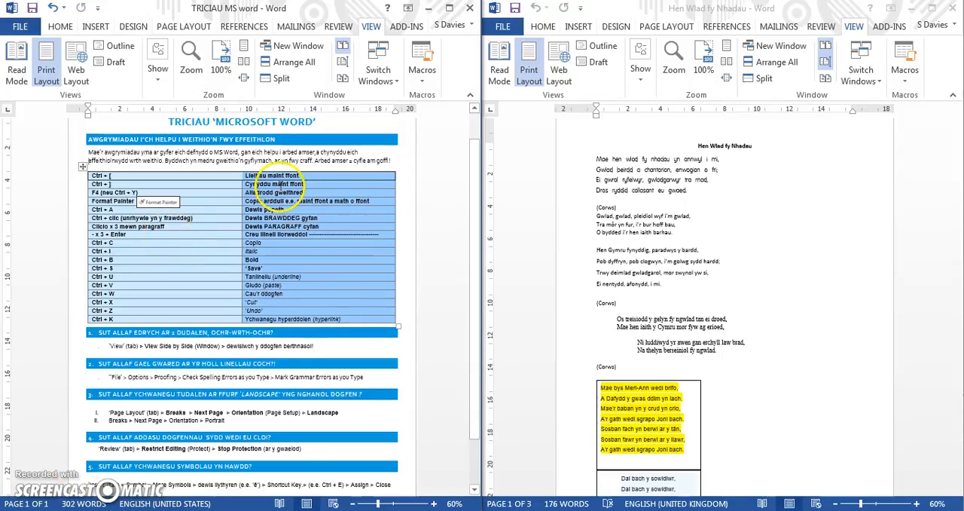
pyautogui.click(149, 177)
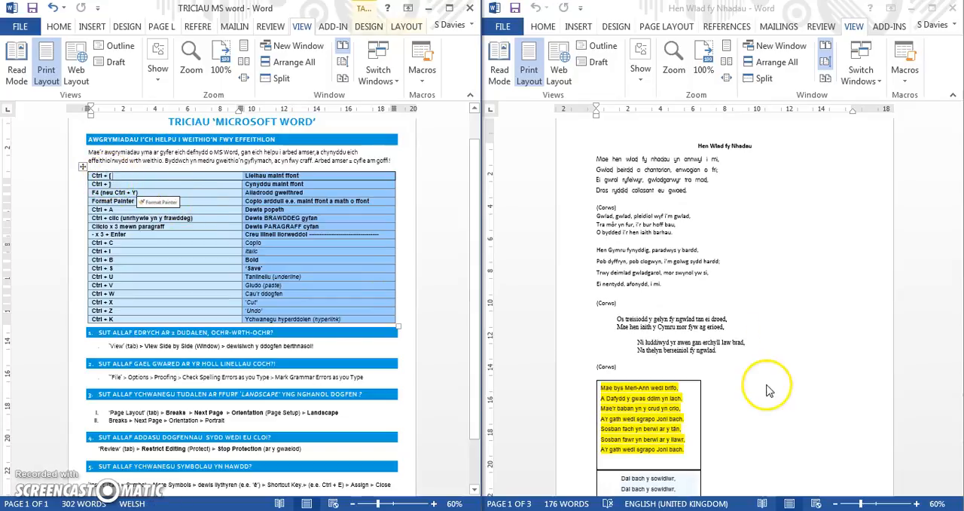
pyautogui.click(916, 503)
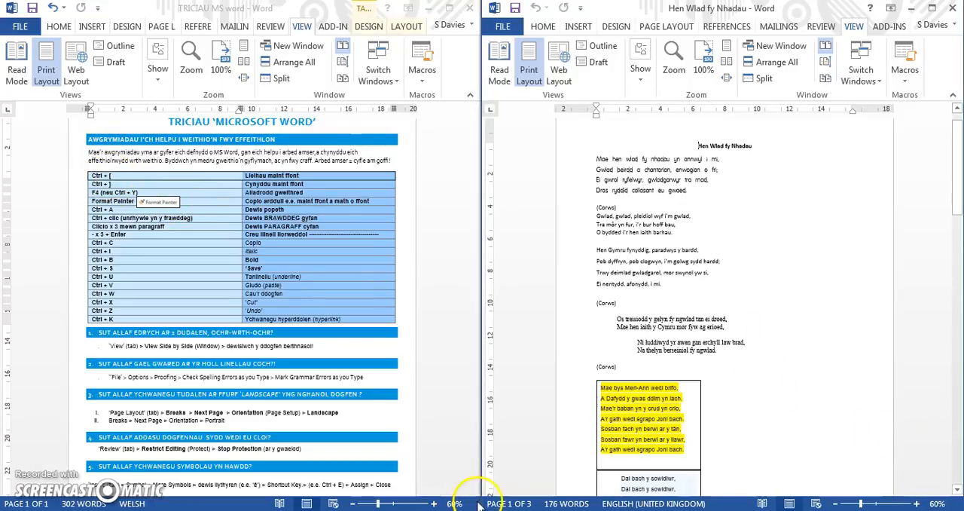
pyautogui.click(434, 503)
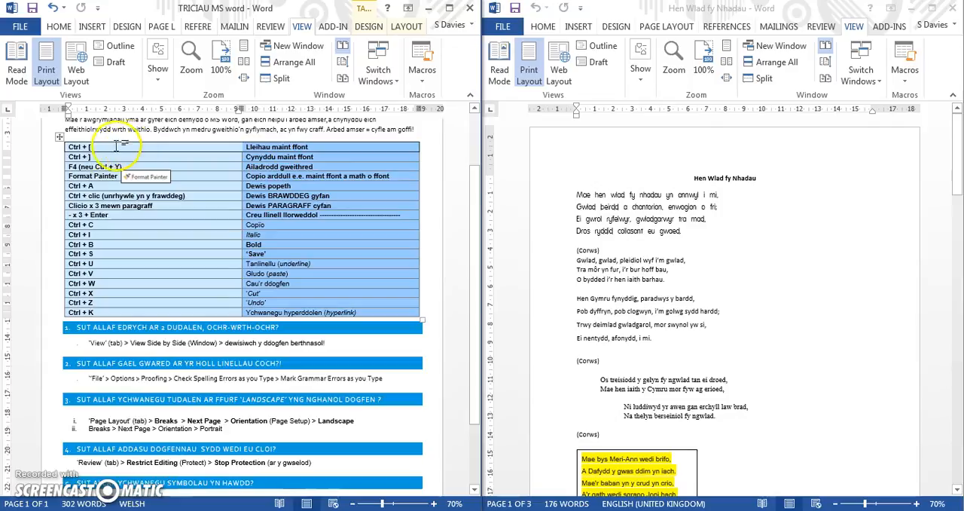
# - Reduce the font size of the four-line first verse in Hen Wlad fy Nhadau by several steps
pyautogui.click(91, 146)
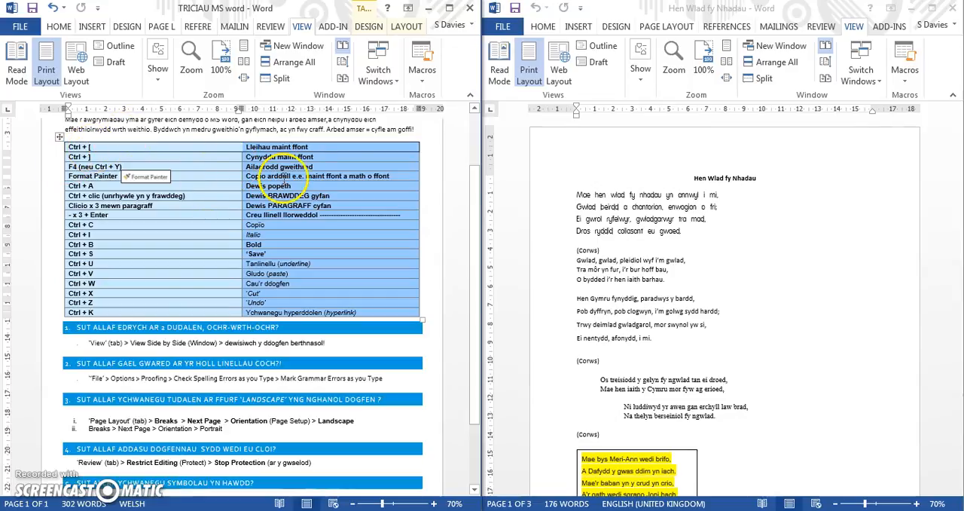
pyautogui.click(585, 196)
pyautogui.moveTo(575, 193); pyautogui.dragTo(682, 232)
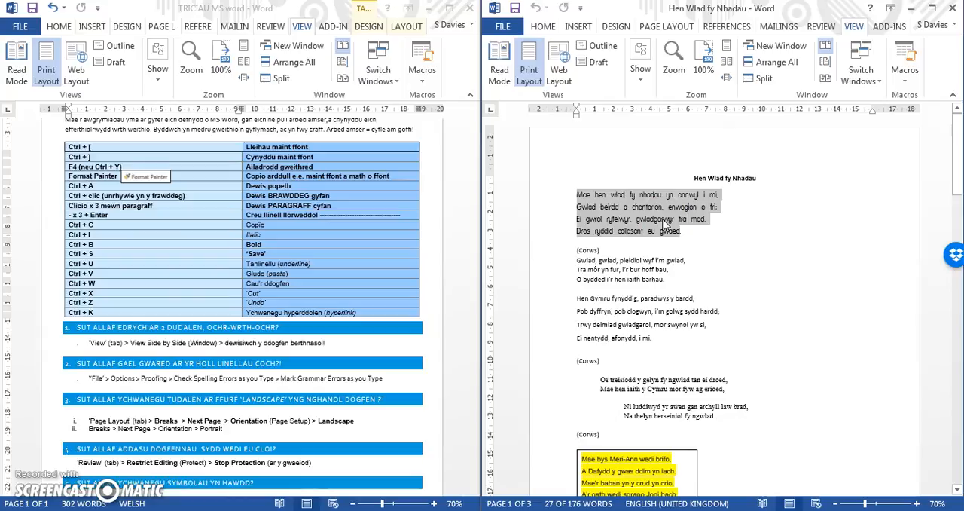
pyautogui.hotkey('ctrl', '[')
pyautogui.hotkey('ctrl', '[')
pyautogui.hotkey('ctrl', '[')
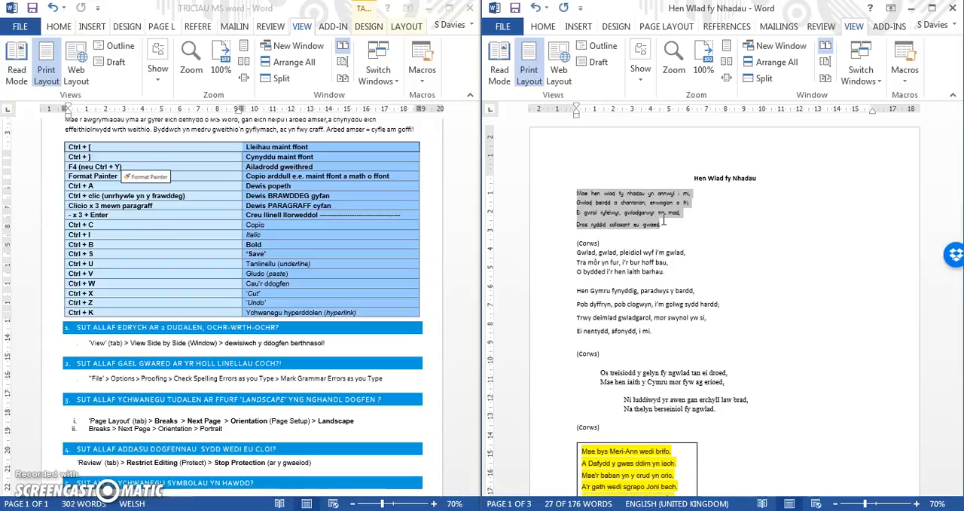
pyautogui.hotkey('ctrl', '[')
# - Enlarge the first verse's font step by step to slightly above its original size, and deselect the verse
pyautogui.hotkey('ctrl', ']')
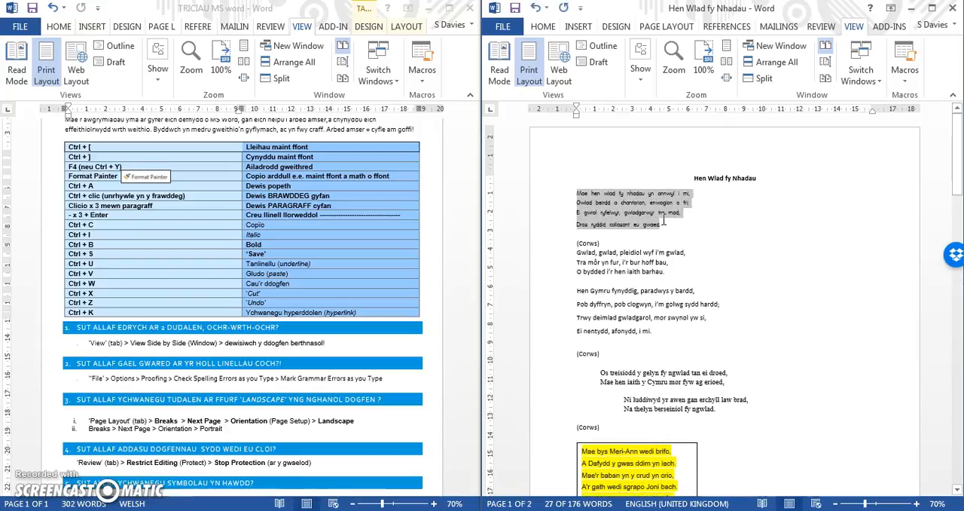
pyautogui.hotkey('ctrl', ']')
pyautogui.hotkey('ctrl', ']')
pyautogui.hotkey('ctrl', ']')
pyautogui.hotkey('ctrl', ']')
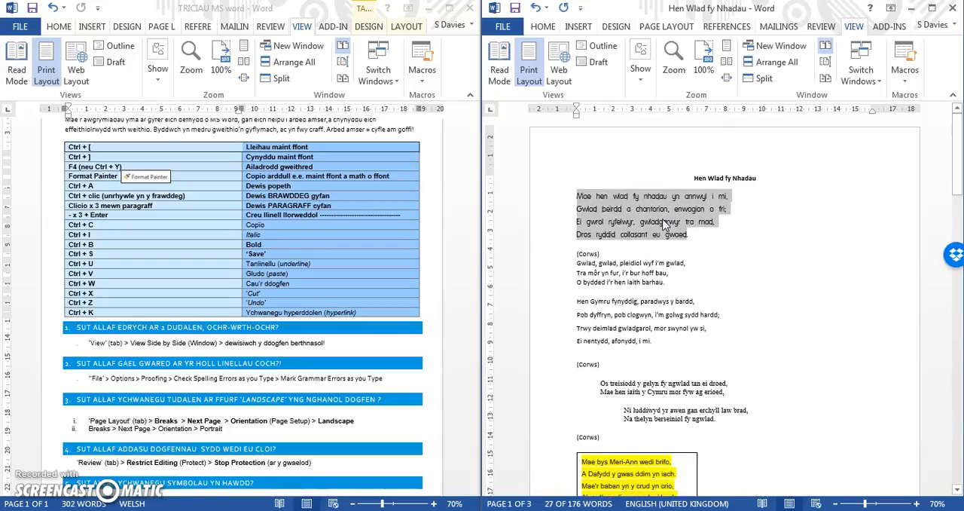
pyautogui.hotkey('ctrl', ']')
pyautogui.click(680, 237)
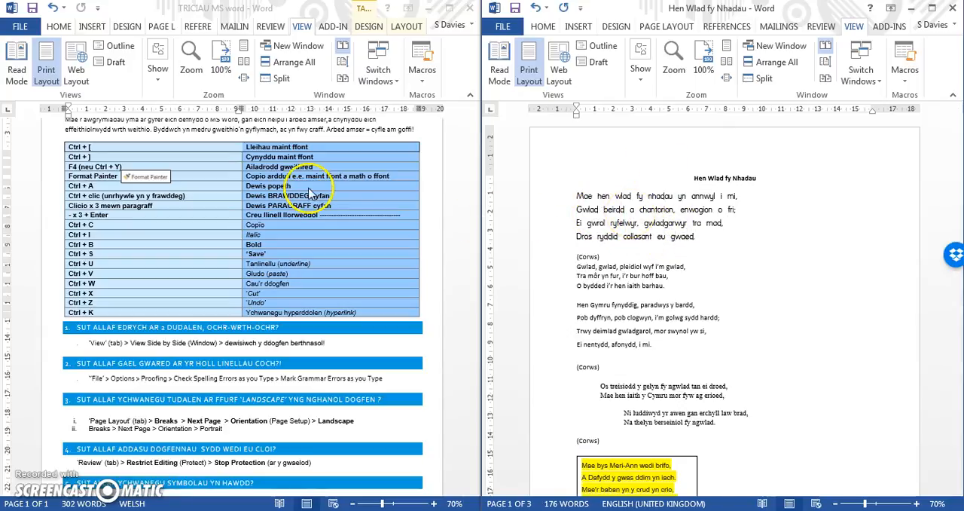
# - Make all the yellow-highlighted text in the upper text box of Hen Wlad fy Nhadau bold
pyautogui.click(75, 168)
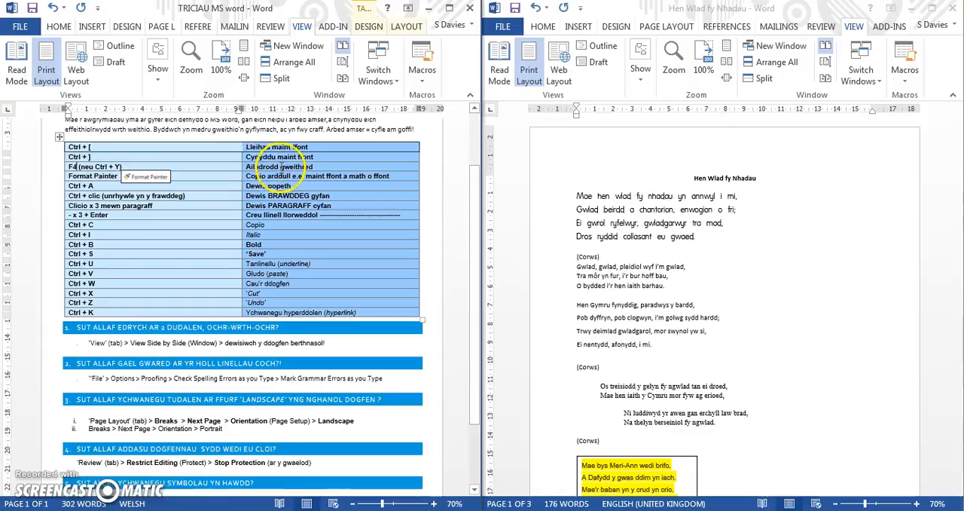
pyautogui.moveTo(953, 189); pyautogui.dragTo(955, 228)
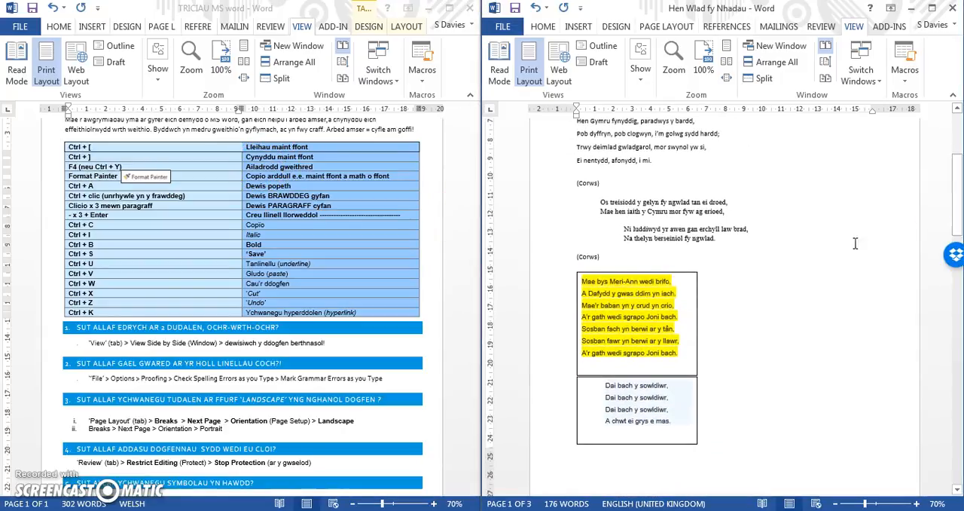
pyautogui.moveTo(637, 297); pyautogui.dragTo(582, 280)
pyautogui.click(681, 357)
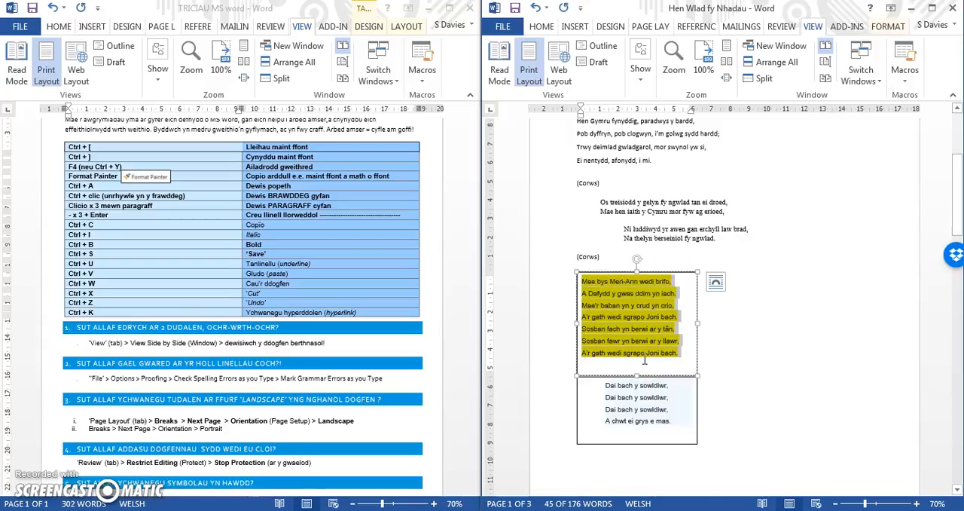
pyautogui.hotkey('ctrl', 'b')
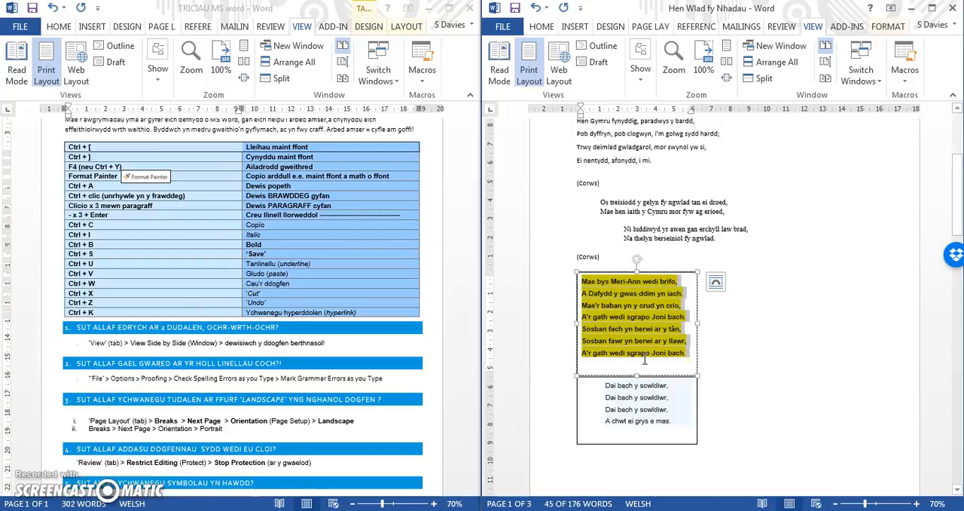
# - Repeat the bold formatting on the whole "Dai bach y sowldiwr" text box, and deselect the box
pyautogui.click(698, 406)
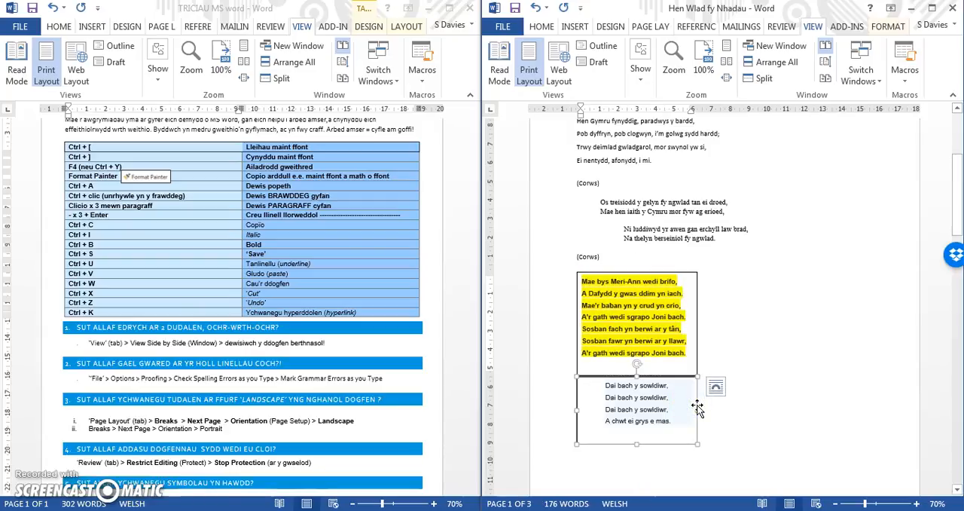
pyautogui.hotkey('ctrl', 'b')
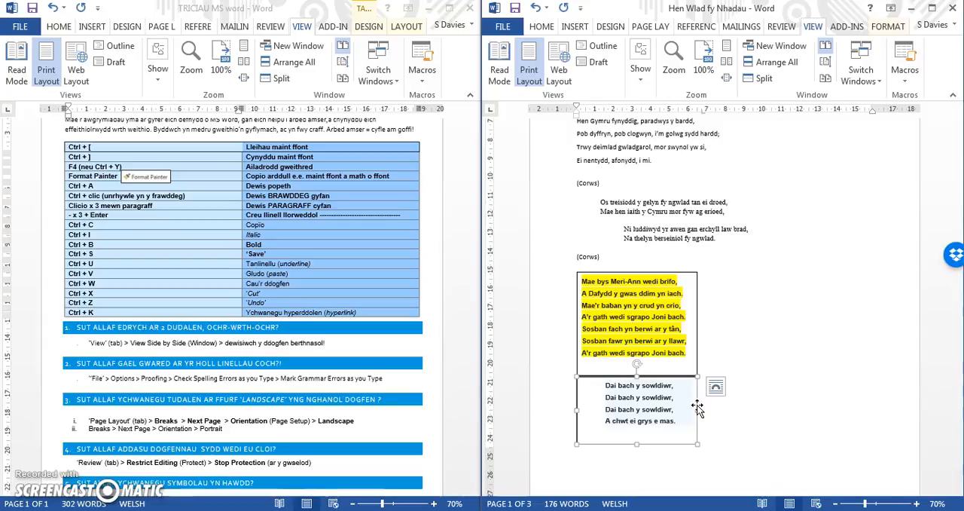
pyautogui.click(699, 341)
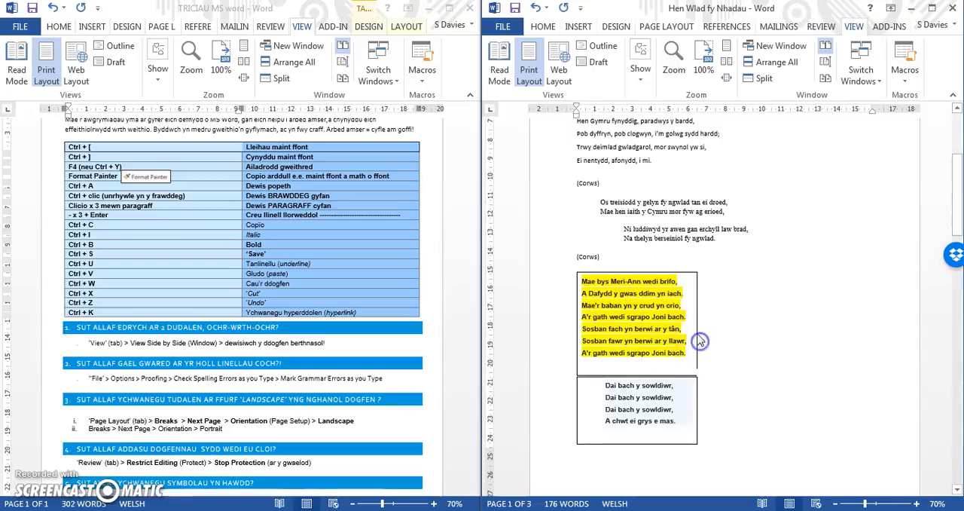
# - Try setting the yellow-highlighted text box in Hen Wlad fy Nhadau to In Front of Text wrapping, and undo the change
pyautogui.click(715, 285)
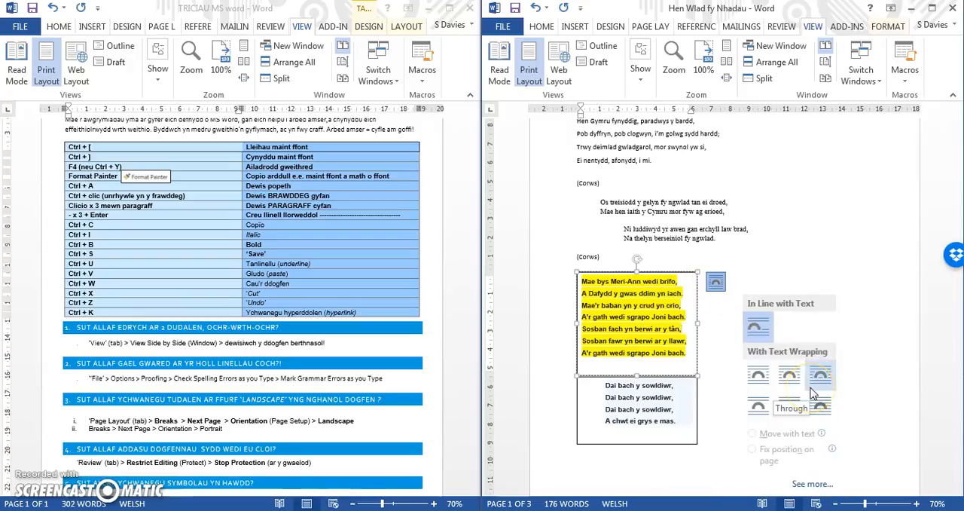
pyautogui.click(823, 407)
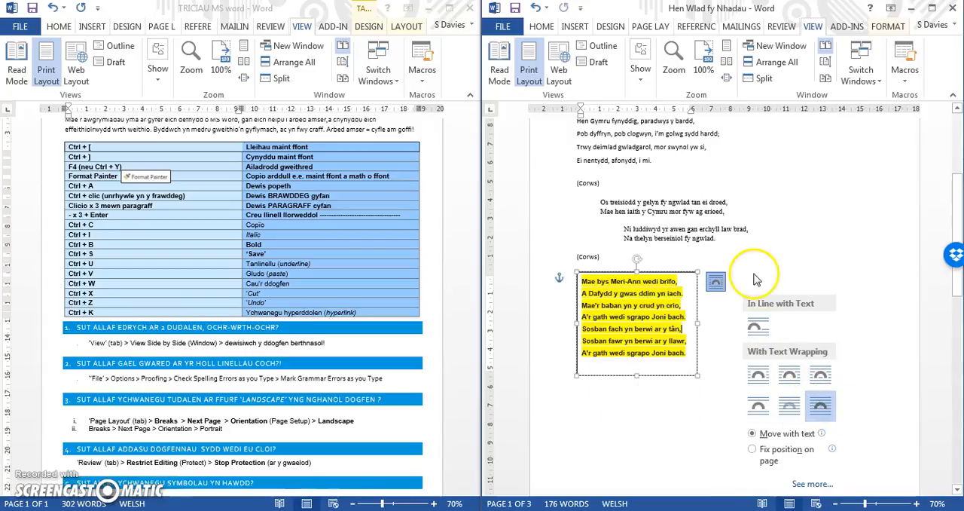
pyautogui.click(812, 261)
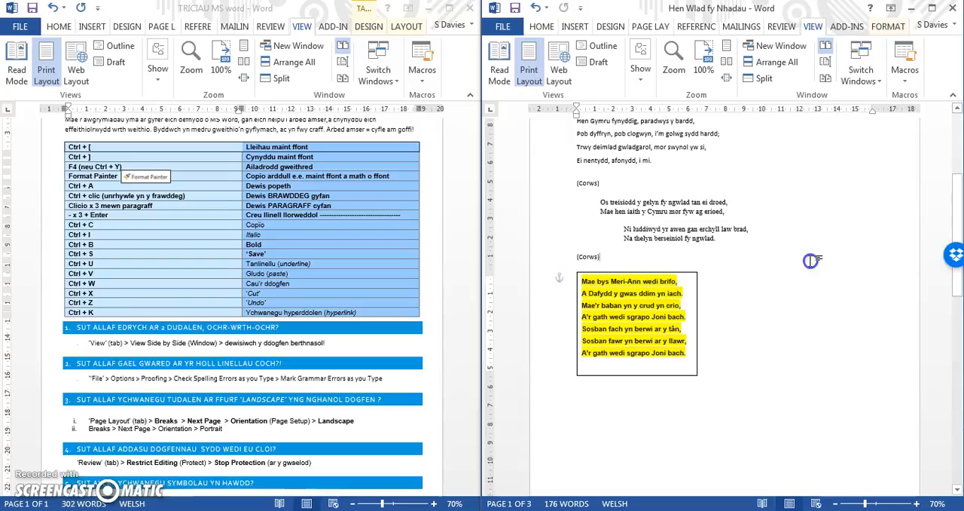
pyautogui.moveTo(955, 226); pyautogui.dragTo(934, 141)
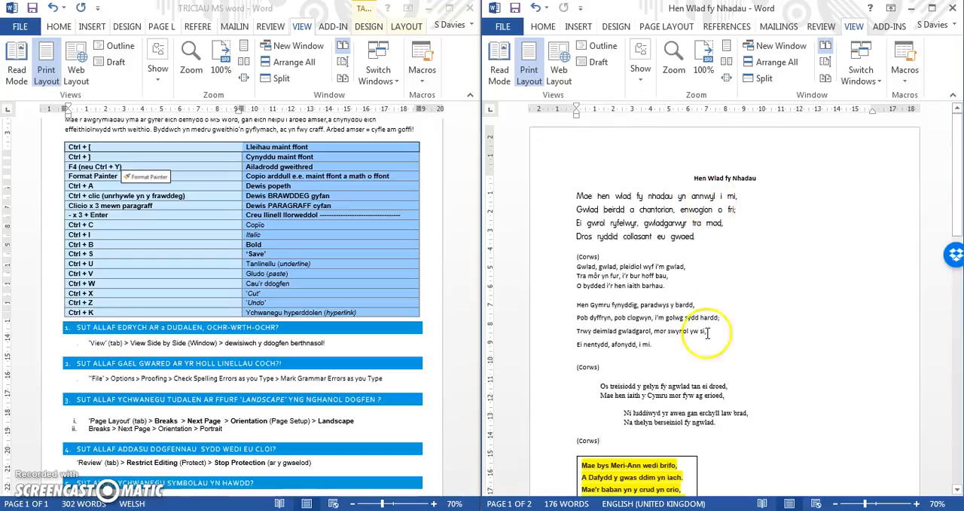
pyautogui.moveTo(957, 180); pyautogui.dragTo(956, 208)
pyautogui.hotkey('ctrl', 'v')
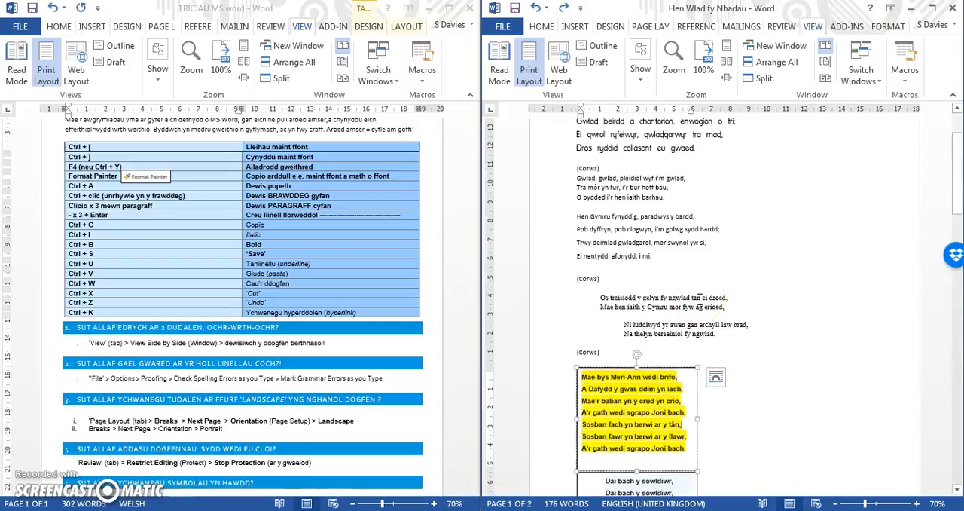
pyautogui.moveTo(956, 188); pyautogui.dragTo(957, 197)
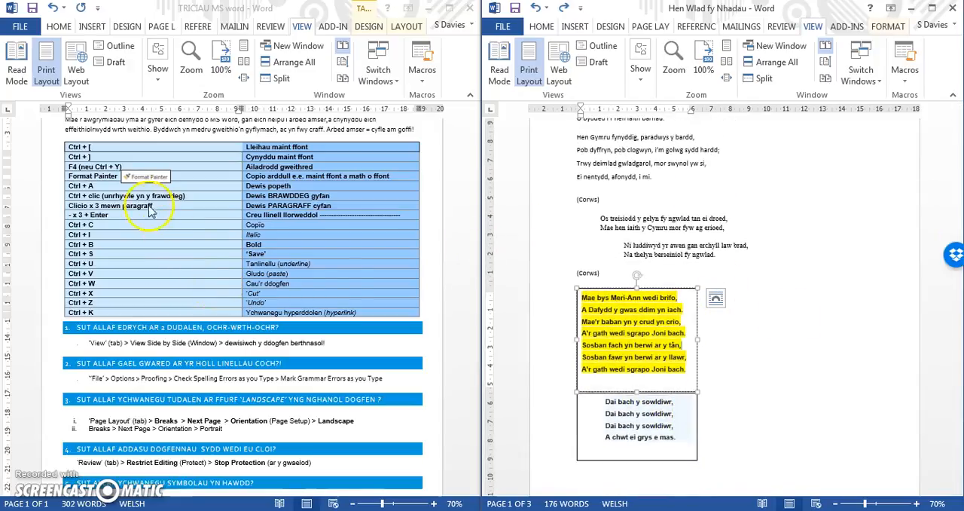
pyautogui.click(79, 167)
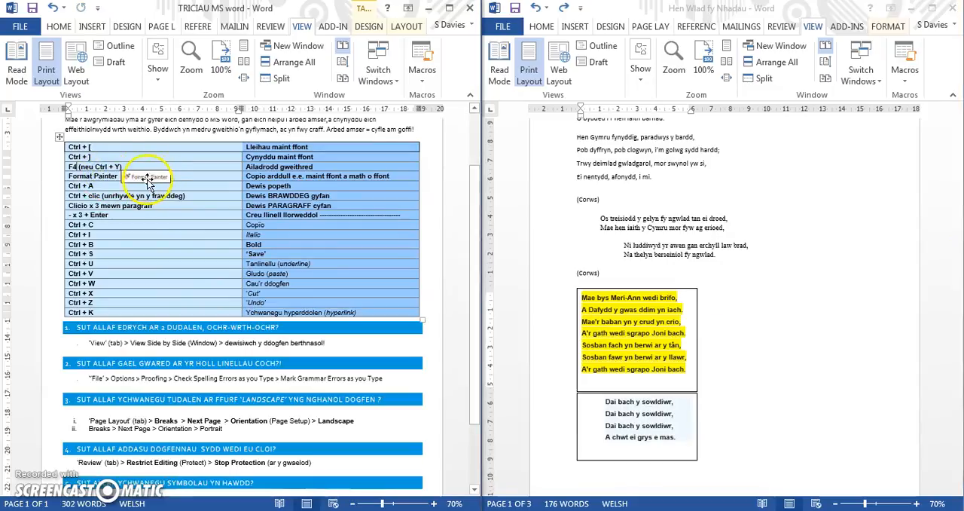
pyautogui.click(952, 207)
pyautogui.moveTo(957, 178); pyautogui.dragTo(957, 121)
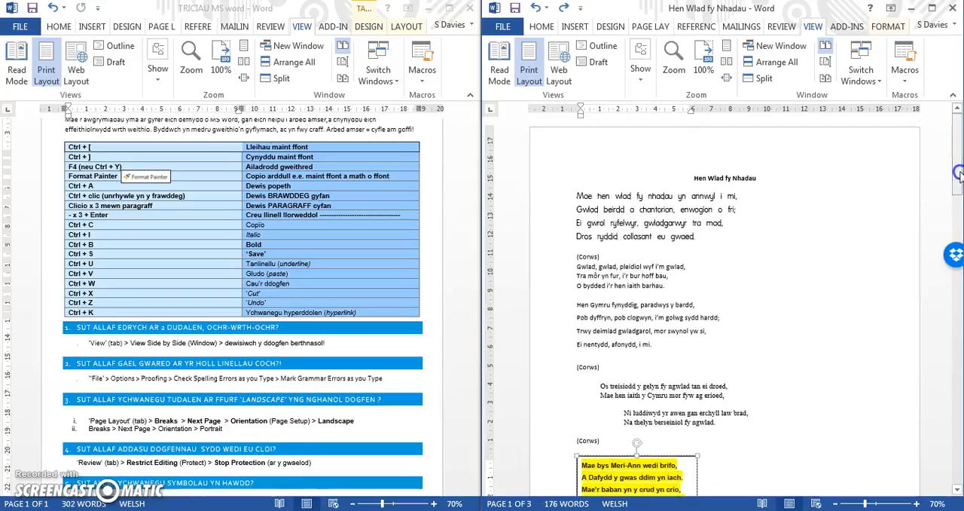
pyautogui.click(576, 196)
pyautogui.moveTo(576, 196); pyautogui.dragTo(687, 237)
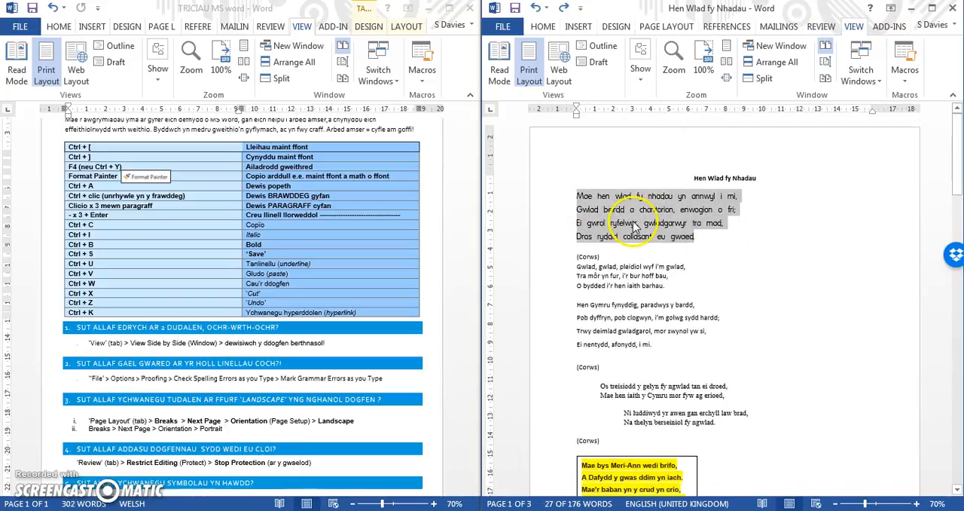
pyautogui.click(698, 224)
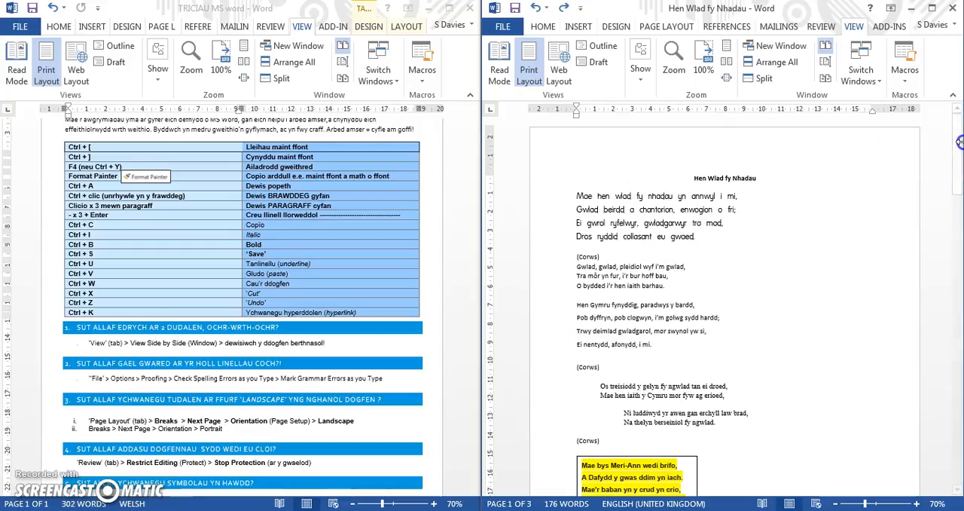
# - Copy the first verse's formatting onto the first chorus and second verse with Format Painter, and deselect the text
pyautogui.moveTo(958, 143); pyautogui.dragTo(958, 151)
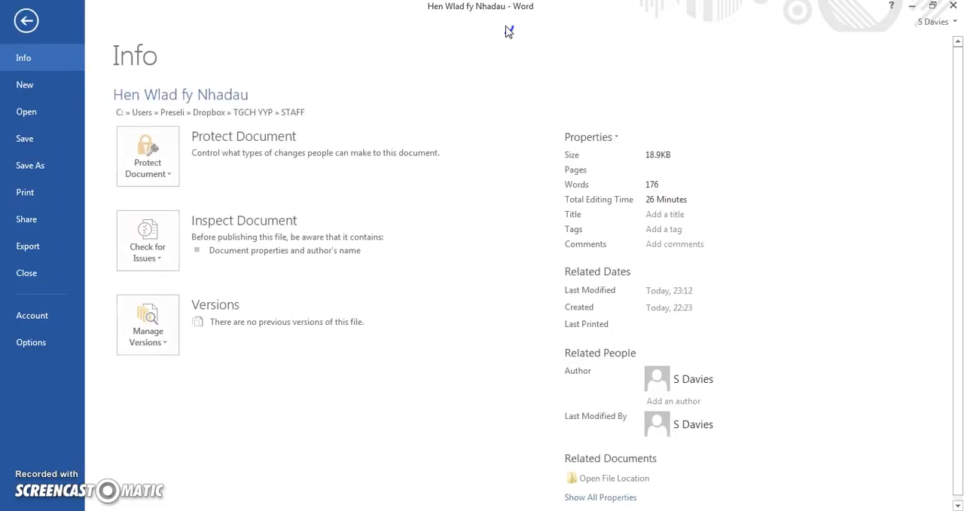
pyautogui.click(23, 23)
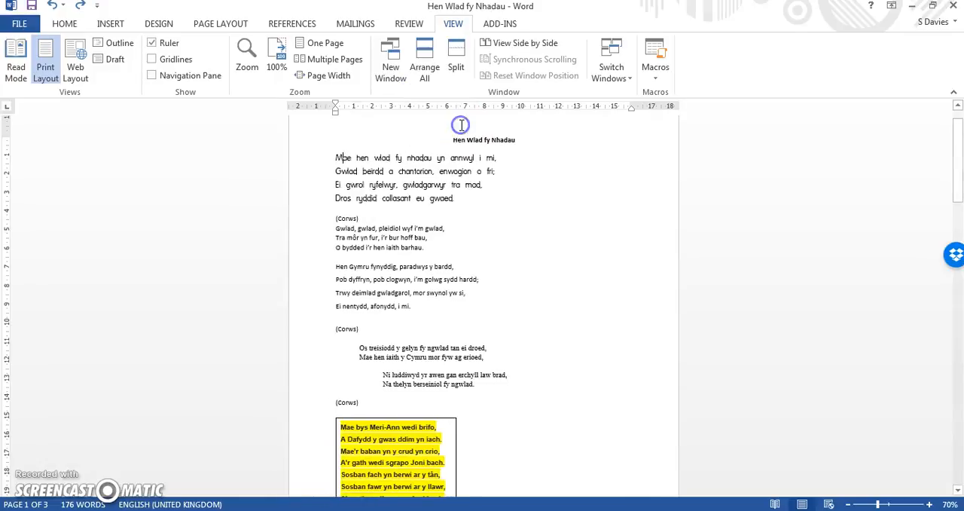
pyautogui.click(63, 24)
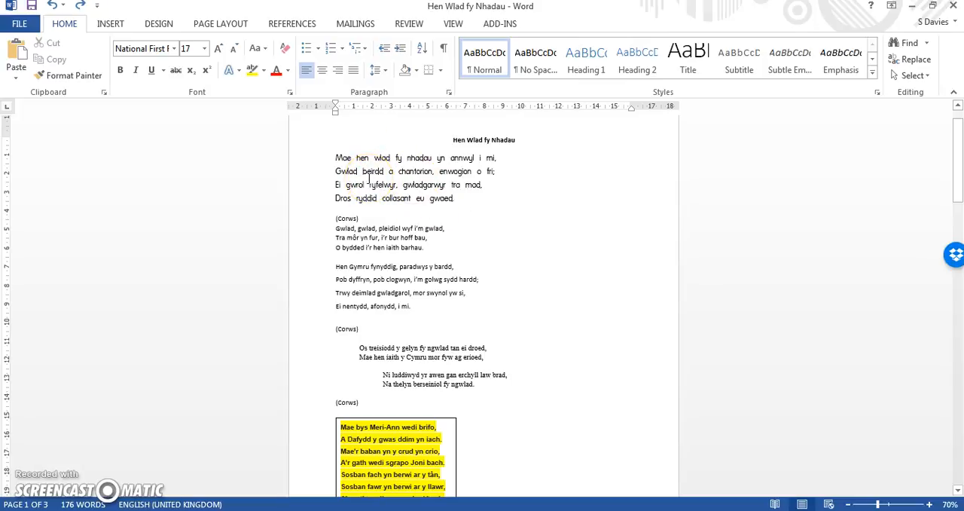
pyautogui.click(69, 75)
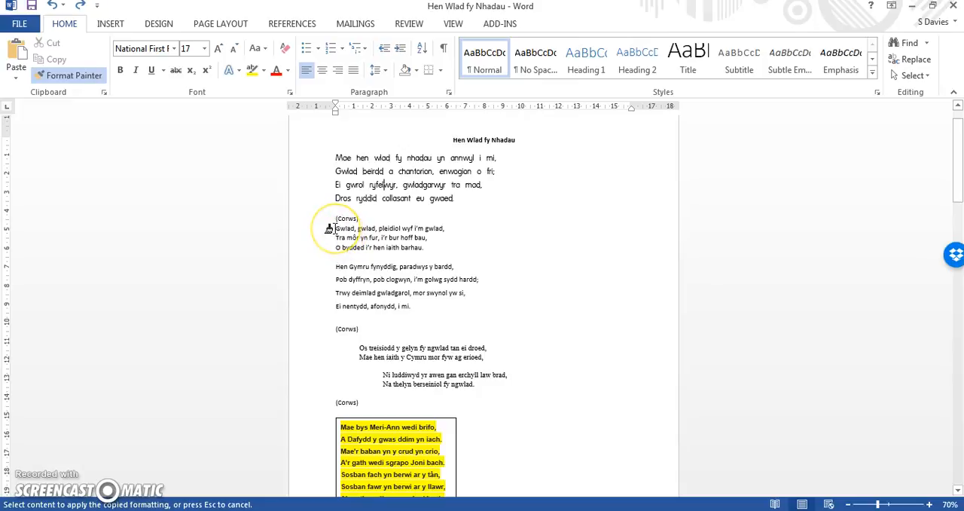
pyautogui.moveTo(331, 229)
pyautogui.mouseDown()
pyautogui.moveTo(426, 267)
pyautogui.moveTo(446, 304)
pyautogui.mouseUp()
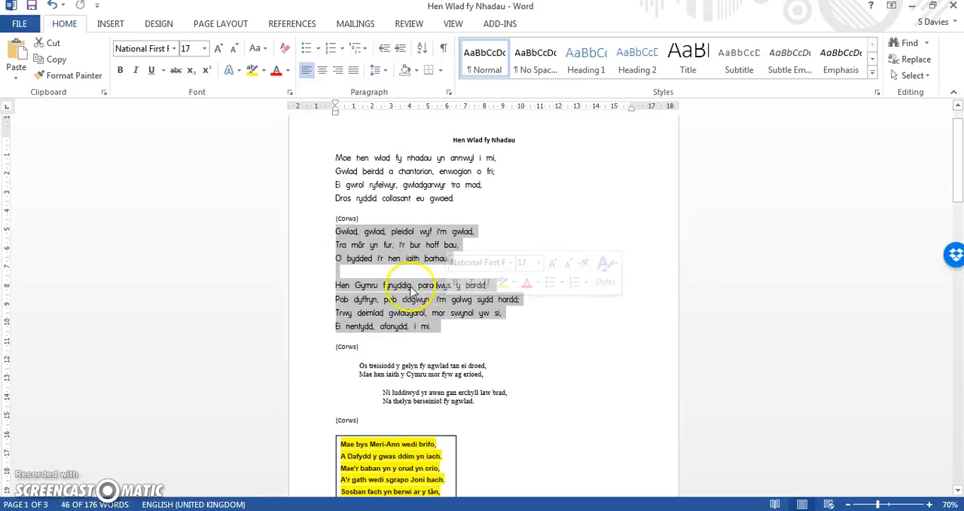
pyautogui.click(500, 240)
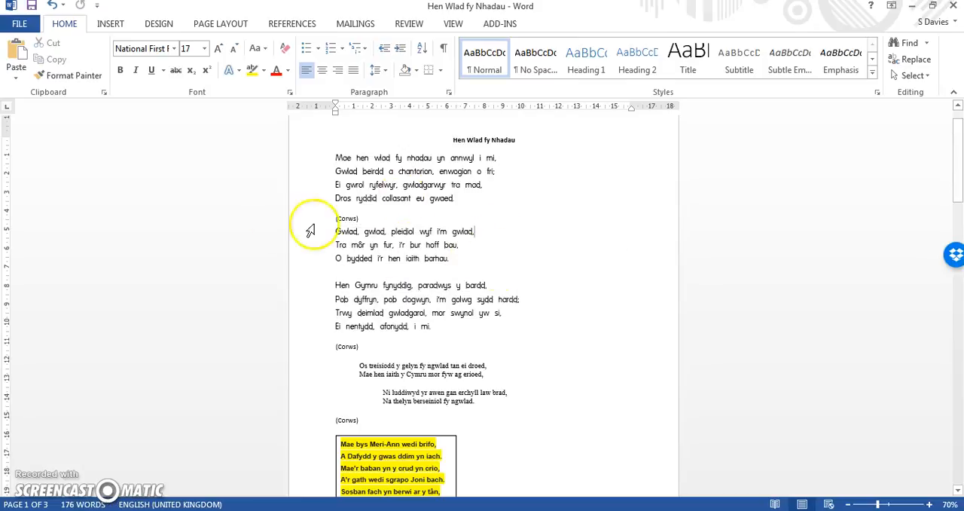
# - View Hen Wlad fy Nhadau side by side with the TRICIAU MS word document
pyautogui.click(450, 24)
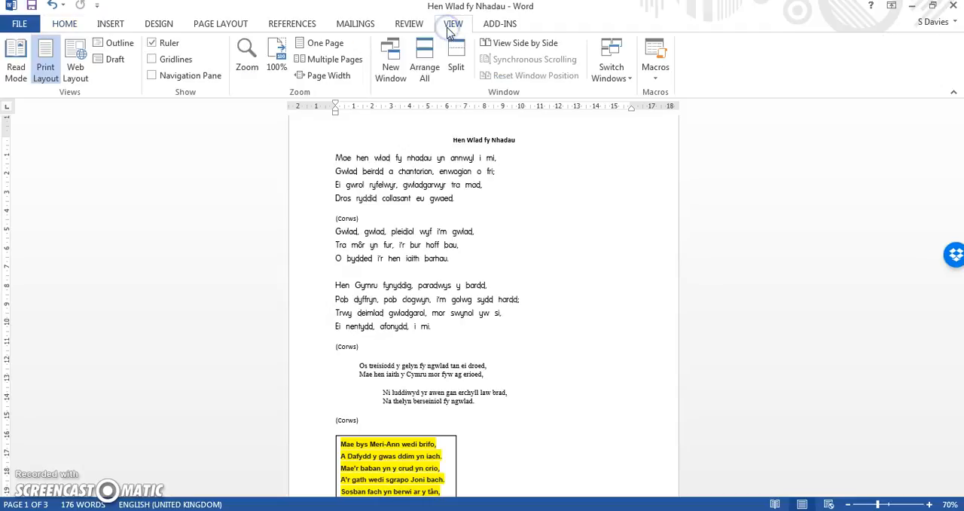
pyautogui.click(517, 47)
pyautogui.click(431, 228)
pyautogui.click(492, 317)
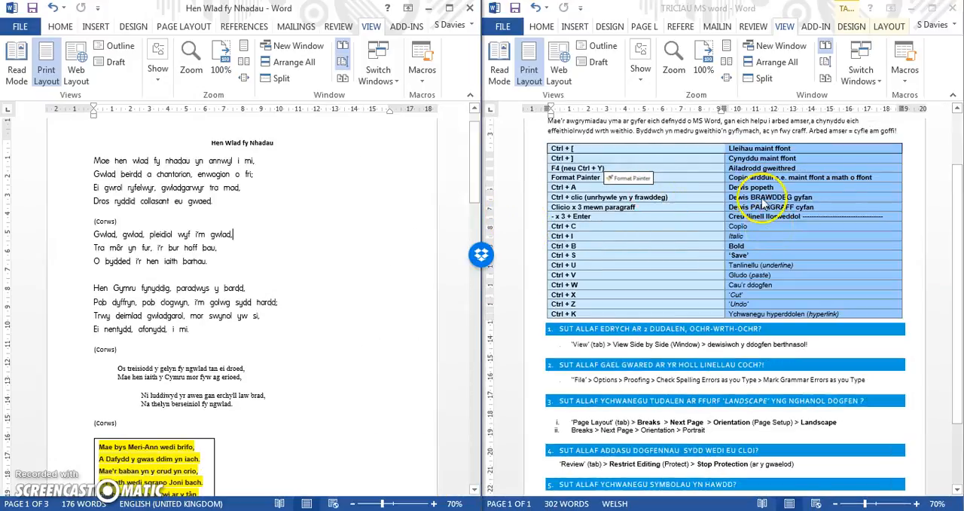
# - Select just the first sentence of the introductory paragraph in TRICIAU MS word, deselect it, and select the whole paragraph
pyautogui.click(573, 192)
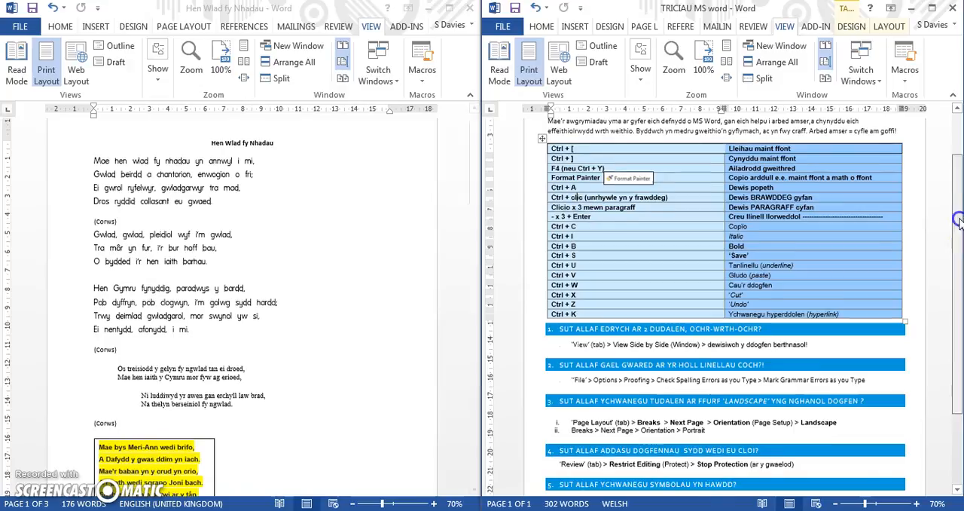
pyautogui.scroll(3, 942, 248)
pyautogui.click(736, 182)
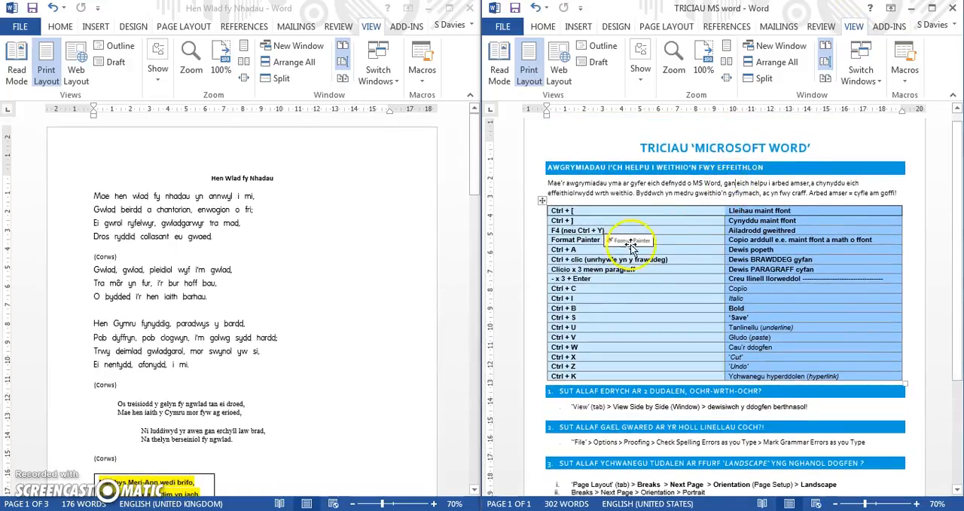
pyautogui.keyDown('ctrl'); pyautogui.click(743, 183); pyautogui.keyUp('ctrl')
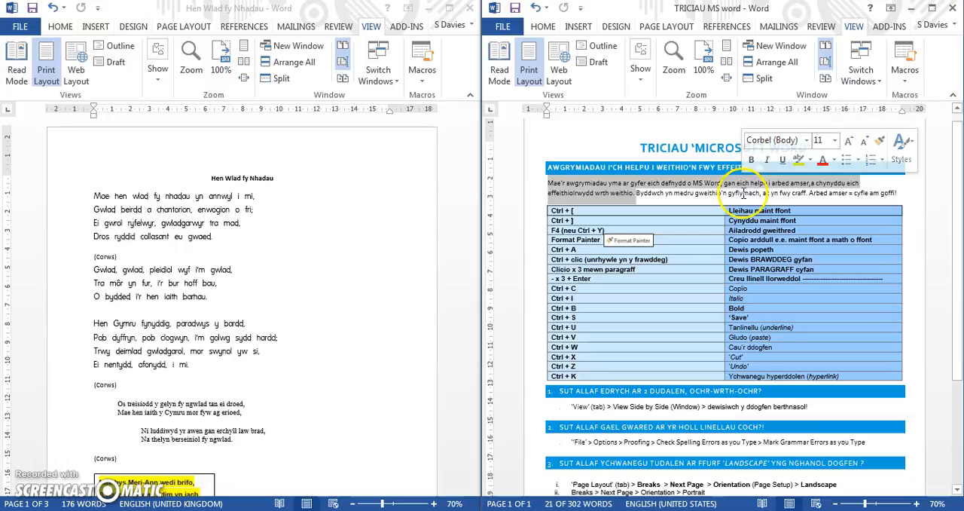
pyautogui.click(732, 192)
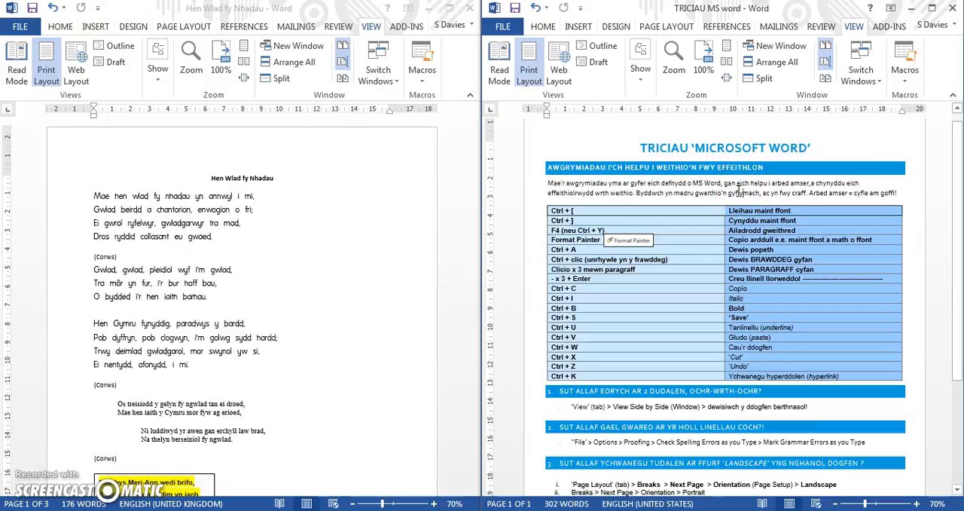
pyautogui.tripleClick(738, 190)
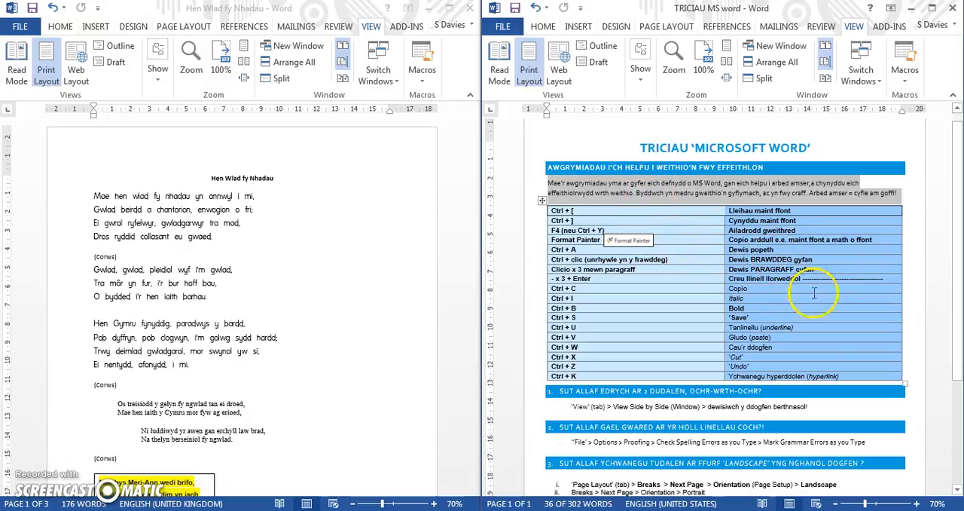
# - Create a horizontal line across the page below the "Dai bach y sowldiwr" text box from a row of hyphens
pyautogui.click(380, 312)
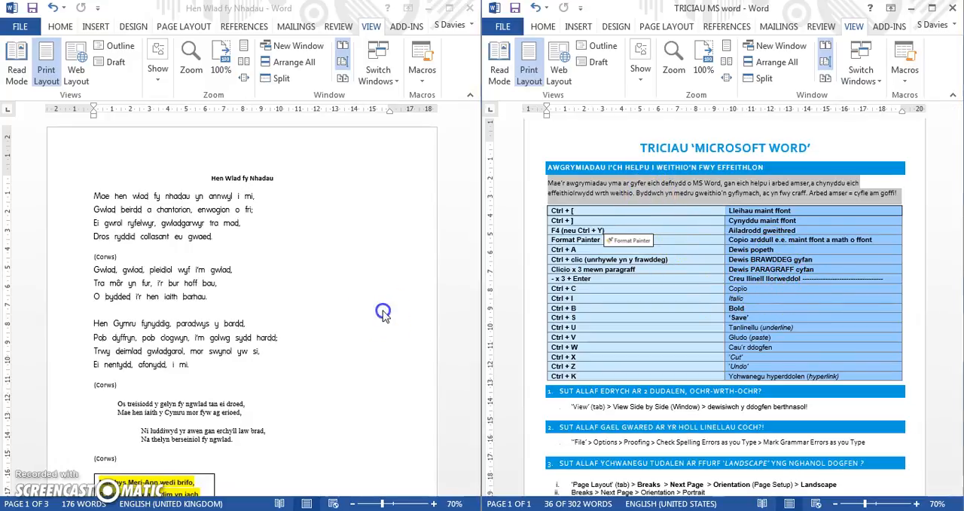
pyautogui.moveTo(472, 161); pyautogui.dragTo(475, 295)
pyautogui.click(198, 279)
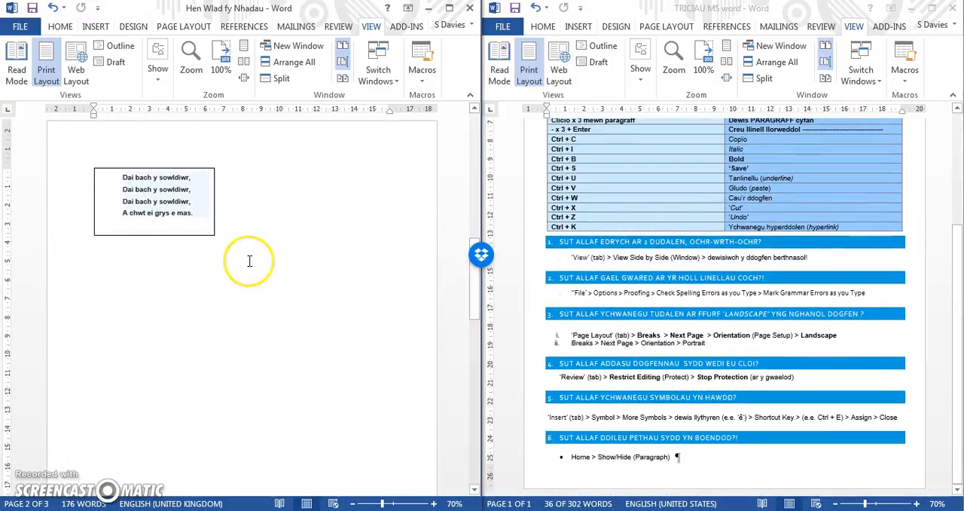
pyautogui.write('-----------')
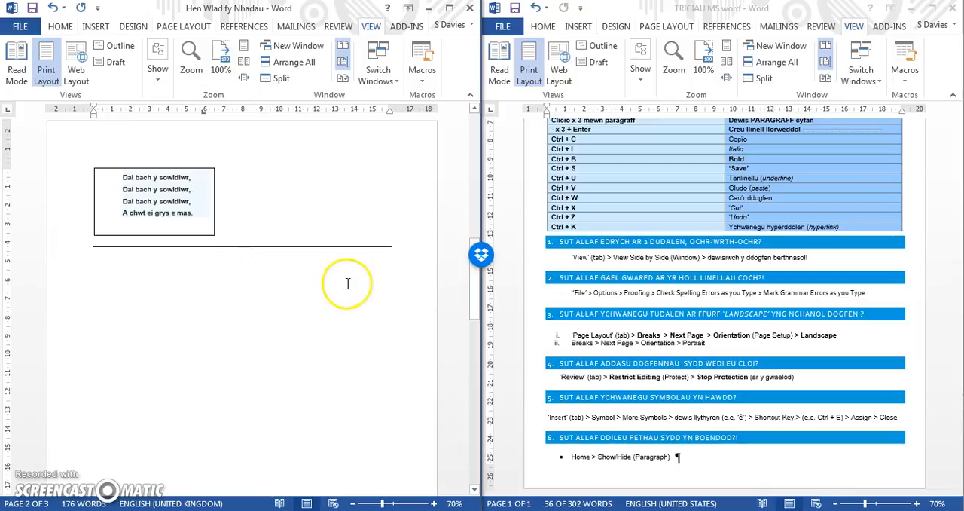
pyautogui.click(941, 273)
pyautogui.click(956, 301)
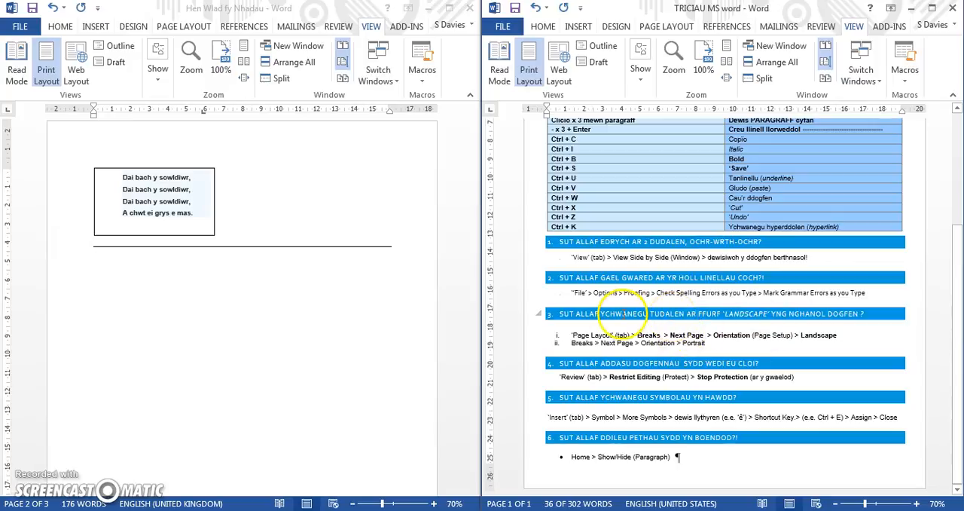
pyautogui.moveTo(961, 303); pyautogui.dragTo(960, 330)
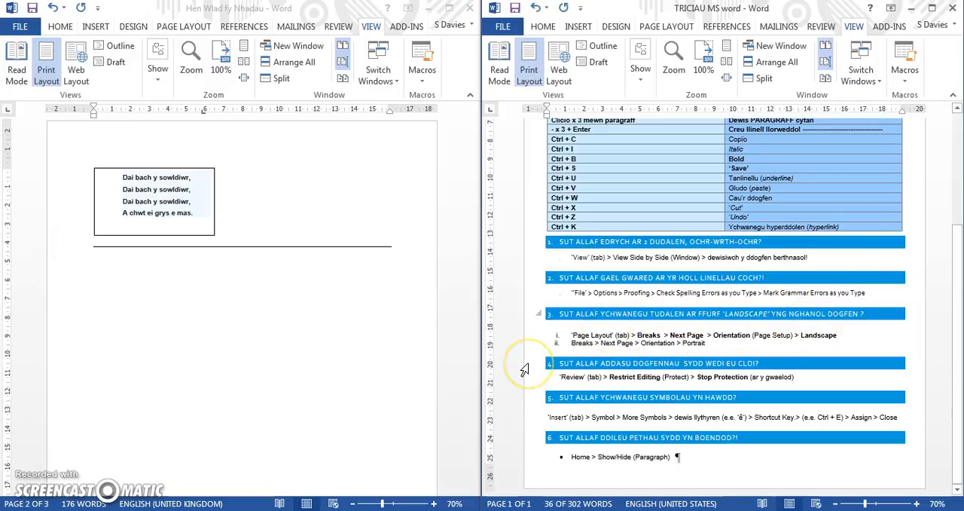
# - Insert a Next Page section break in the blank lower part of page 3 of Hen Wlad fy Nhadau, and set the new page to Landscape
pyautogui.click(375, 280)
pyautogui.moveTo(478, 304); pyautogui.dragTo(430, 486)
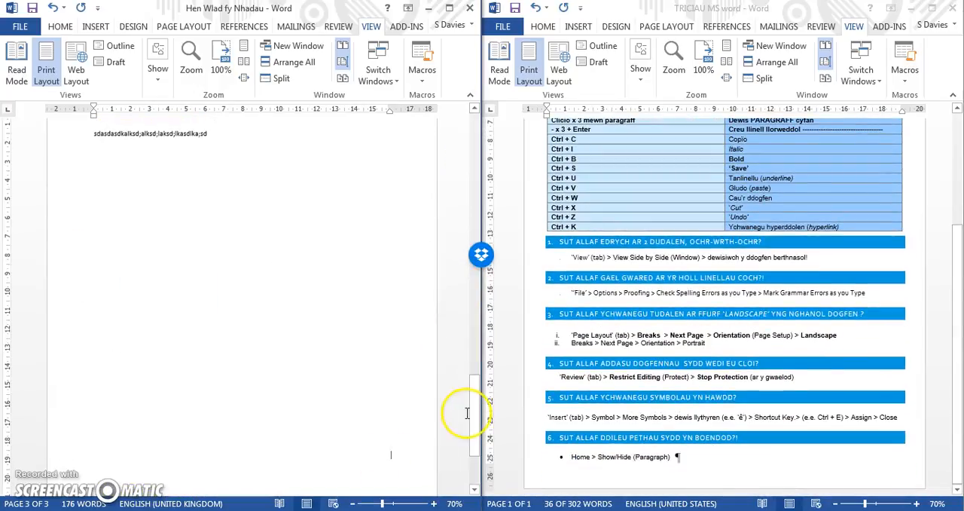
pyautogui.moveTo(476, 423); pyautogui.dragTo(475, 449)
pyautogui.click(393, 396)
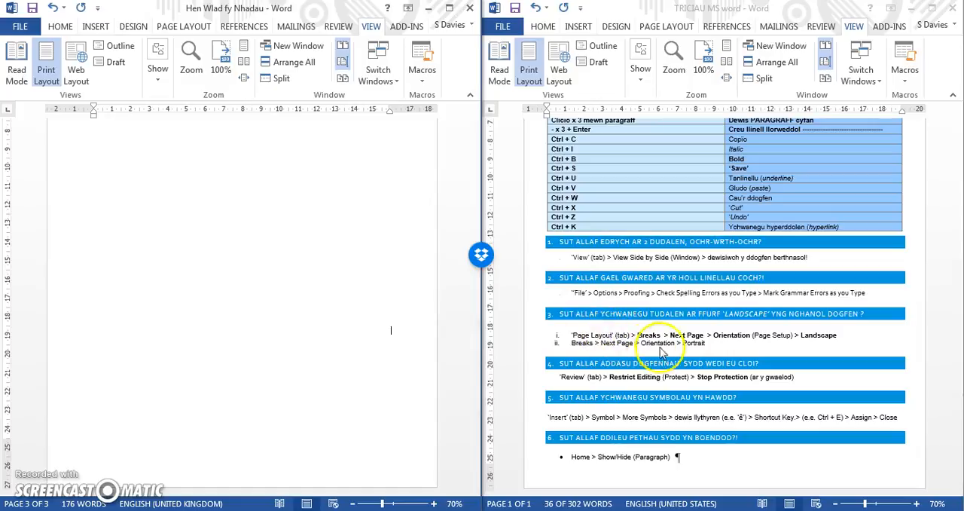
pyautogui.click(194, 29)
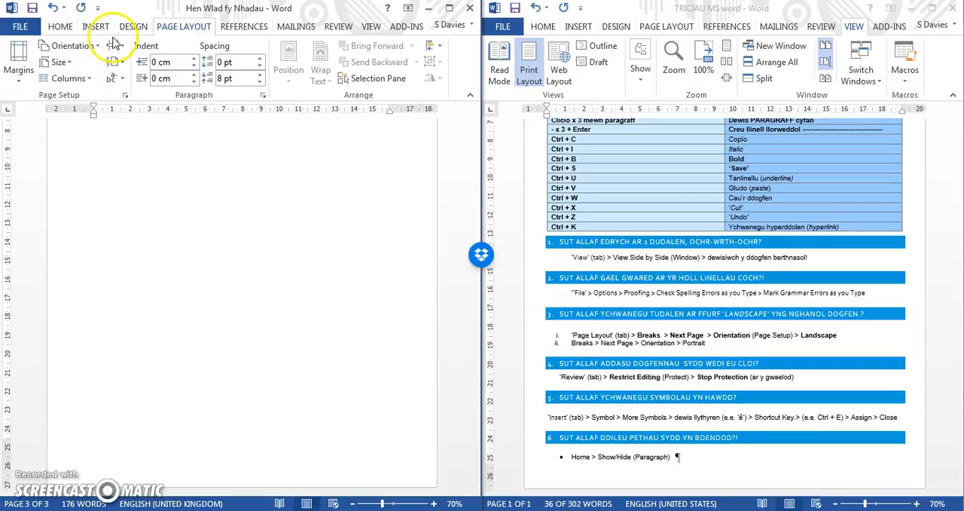
pyautogui.click(448, 7)
pyautogui.click(177, 45)
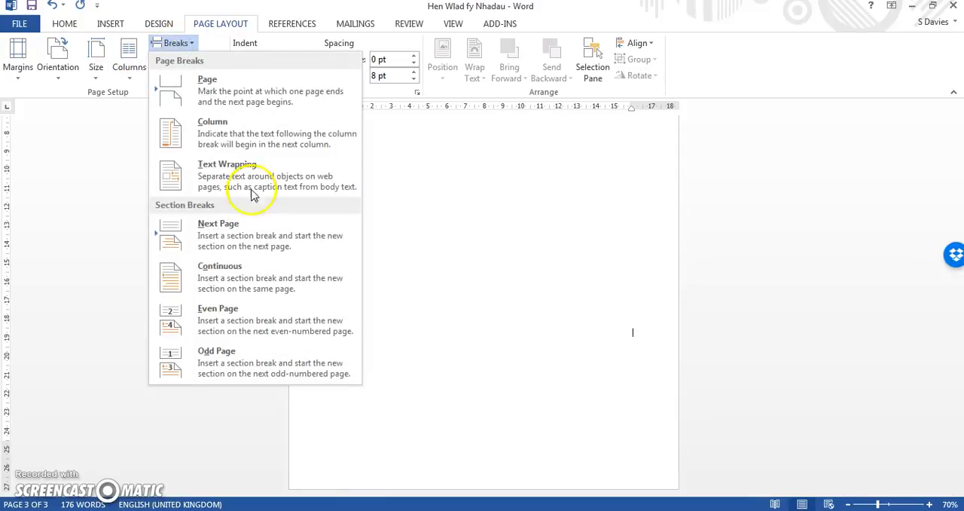
pyautogui.click(254, 239)
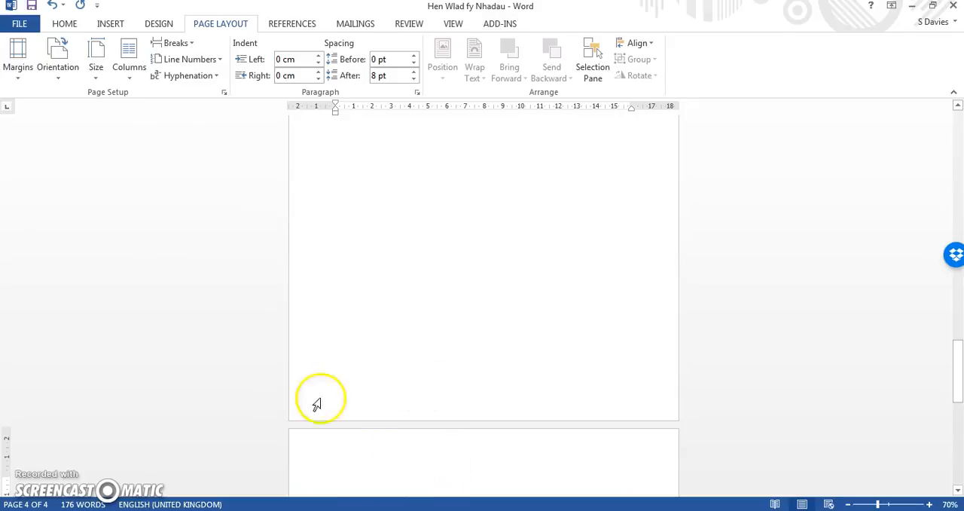
pyautogui.click(58, 61)
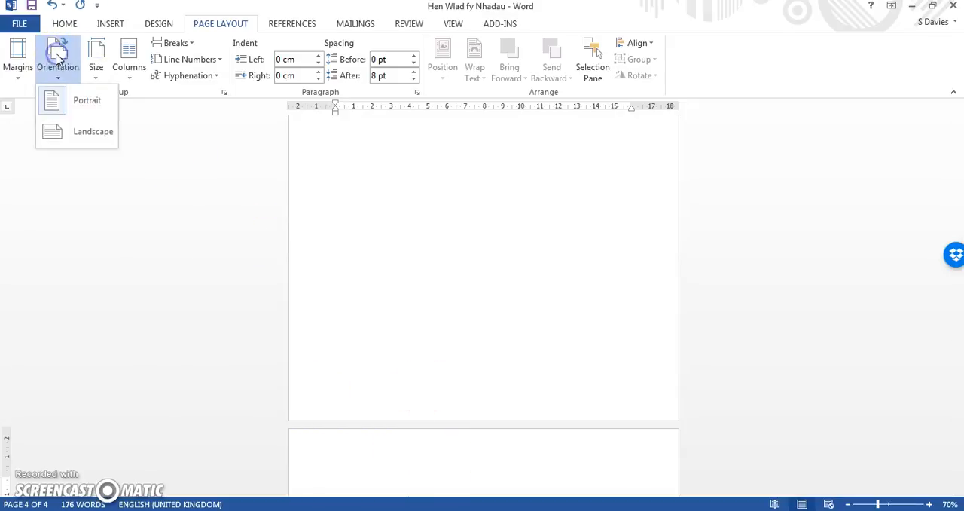
pyautogui.click(88, 143)
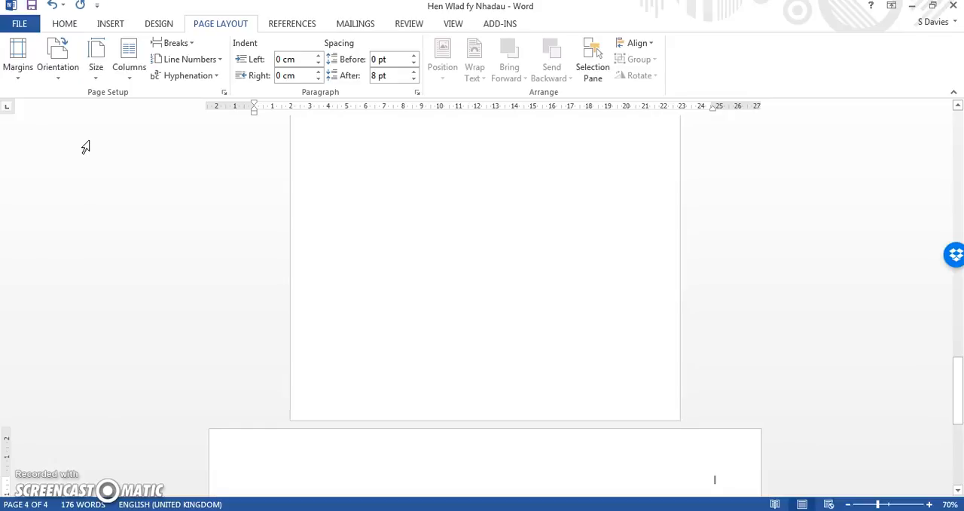
# - Insert a Next Page section break after the landscape page and set the new page that follows to Portrait
pyautogui.moveTo(958, 400); pyautogui.dragTo(958, 505)
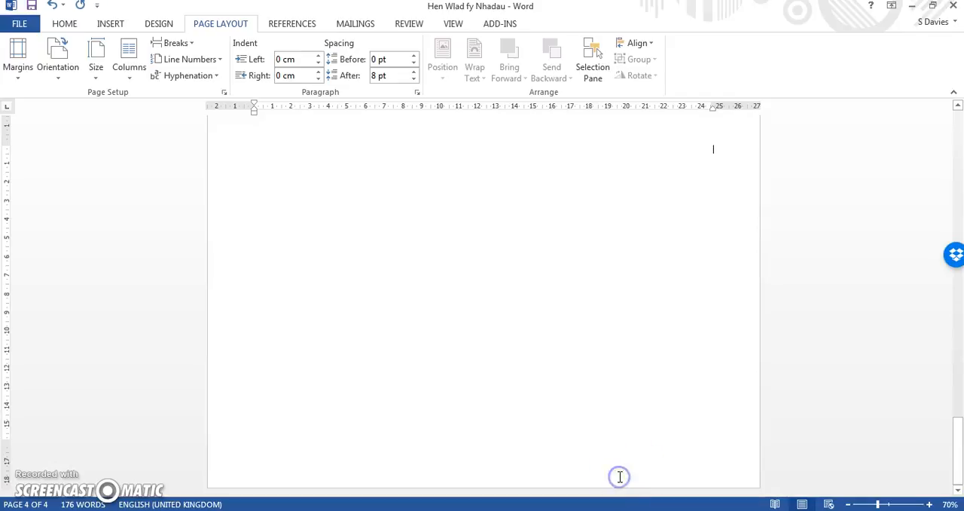
pyautogui.click(183, 45)
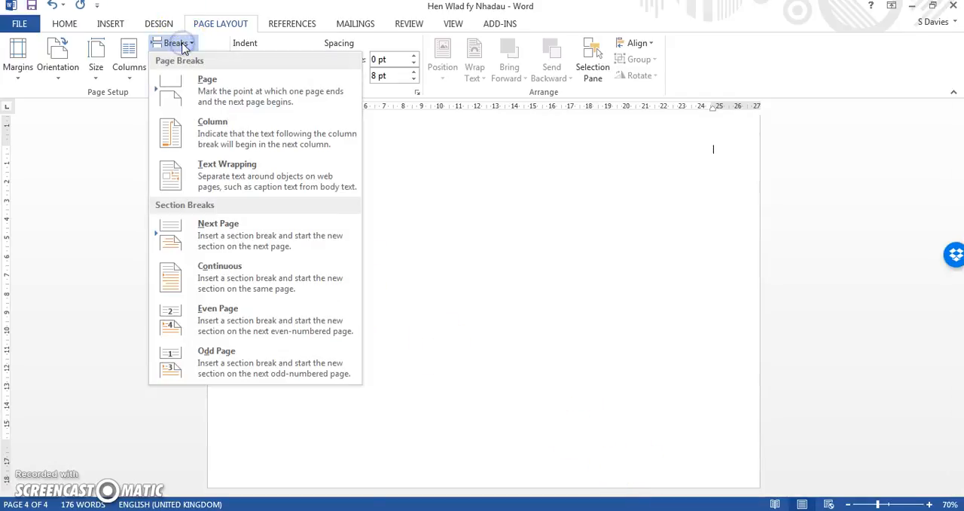
pyautogui.click(256, 230)
pyautogui.click(58, 59)
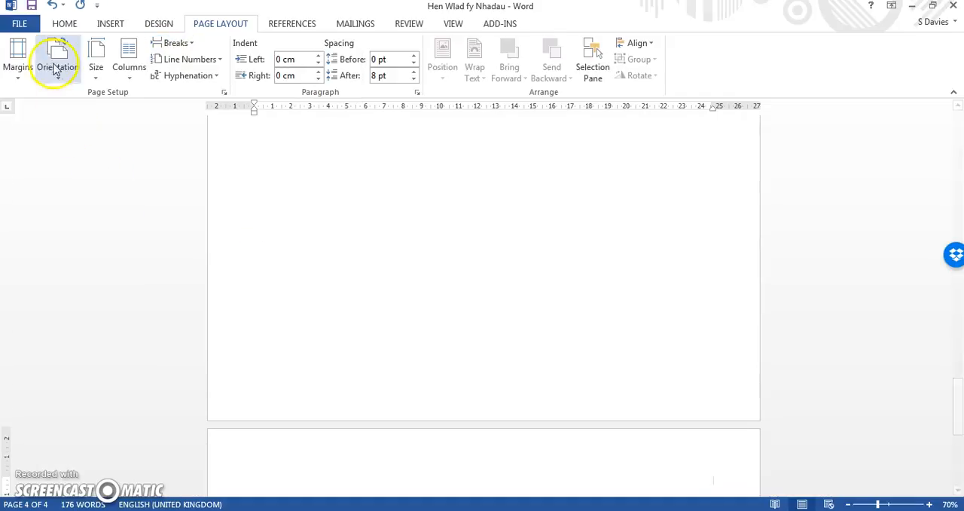
pyautogui.click(67, 103)
pyautogui.click(645, 349)
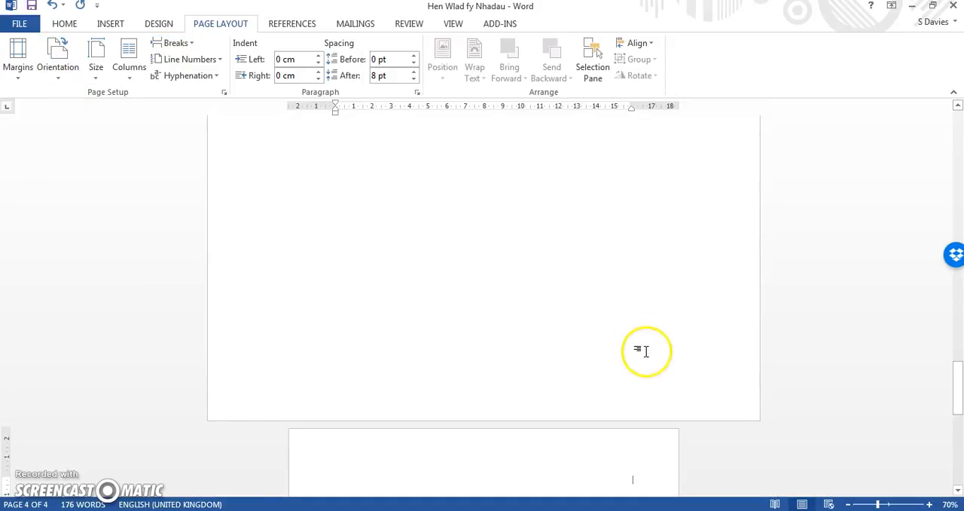
pyautogui.moveTo(957, 389); pyautogui.dragTo(959, 457)
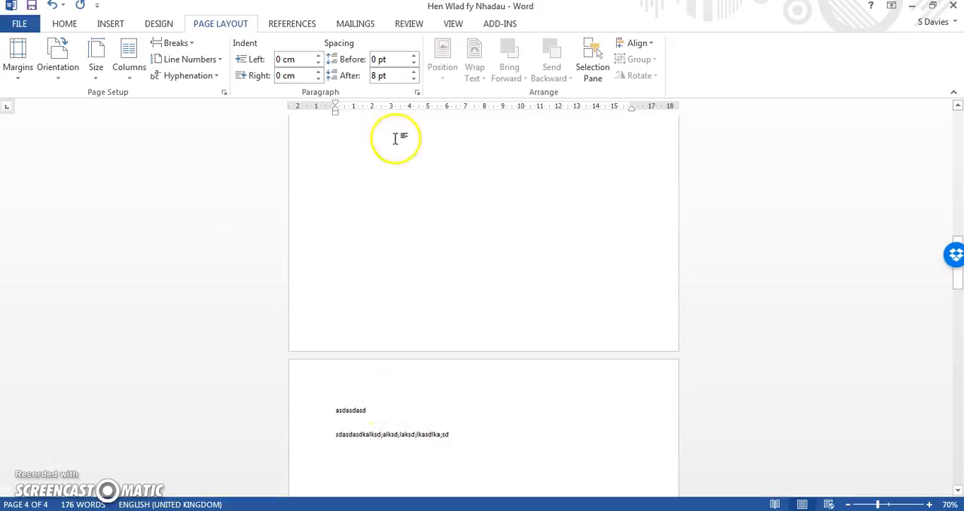
# - Restart the side-by-side view of Hen Wlad fy Nhadau with TRICIAU MS word, and switch to the ABUS 2 gwreiddiol form
pyautogui.click(452, 24)
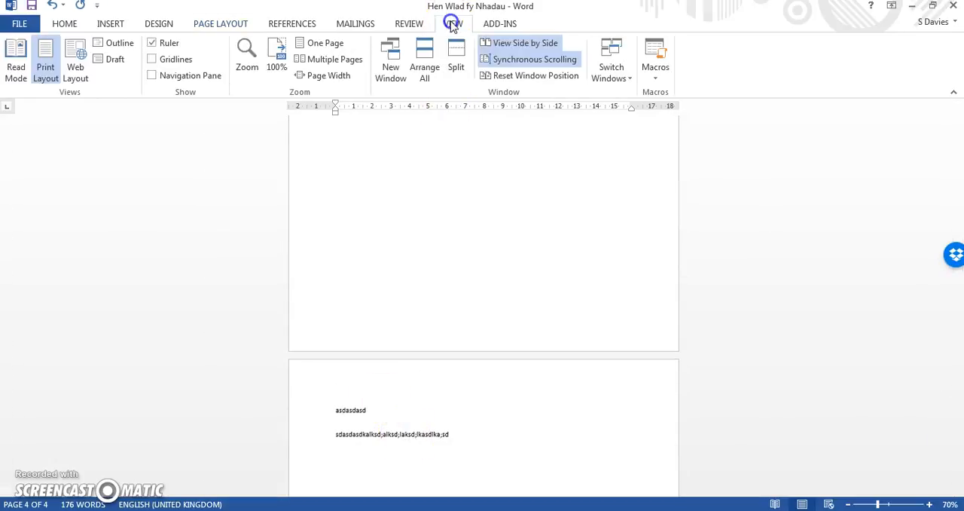
pyautogui.click(528, 44)
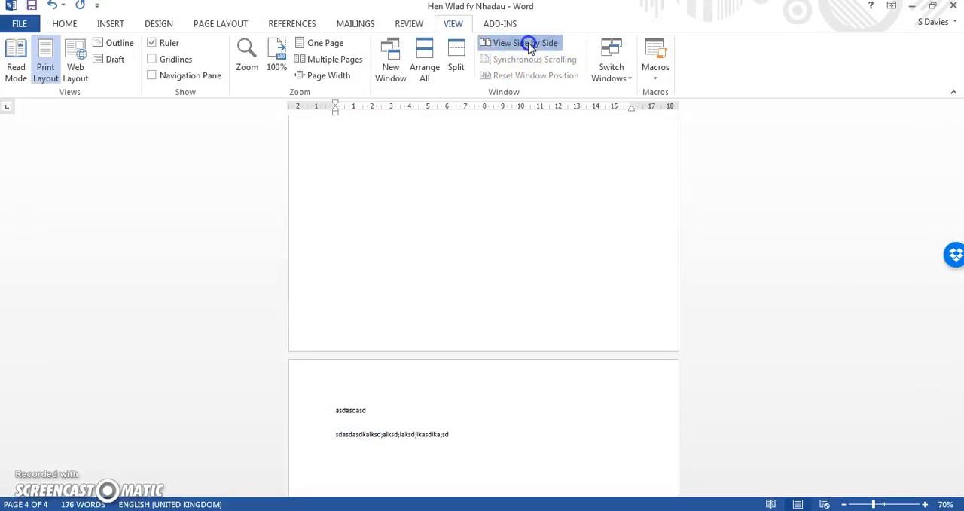
pyautogui.click(529, 44)
pyautogui.click(433, 226)
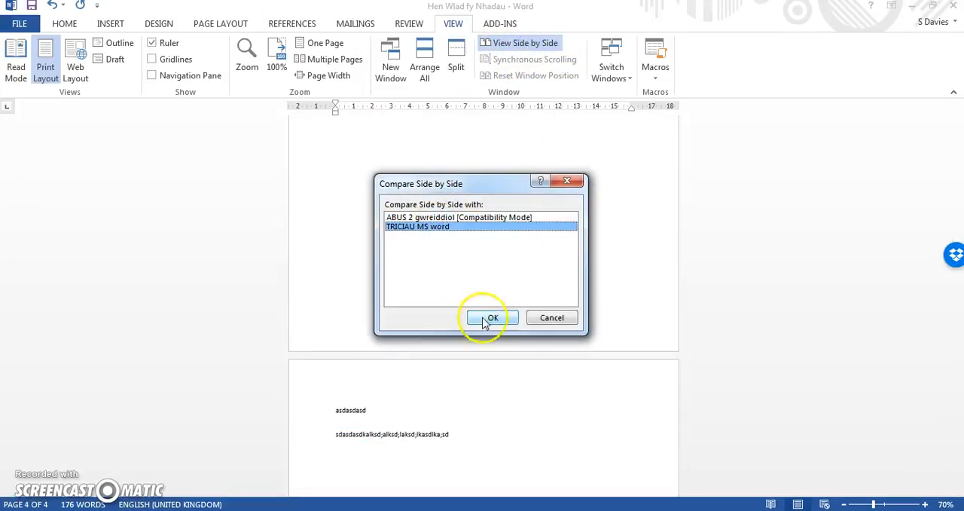
pyautogui.click(491, 317)
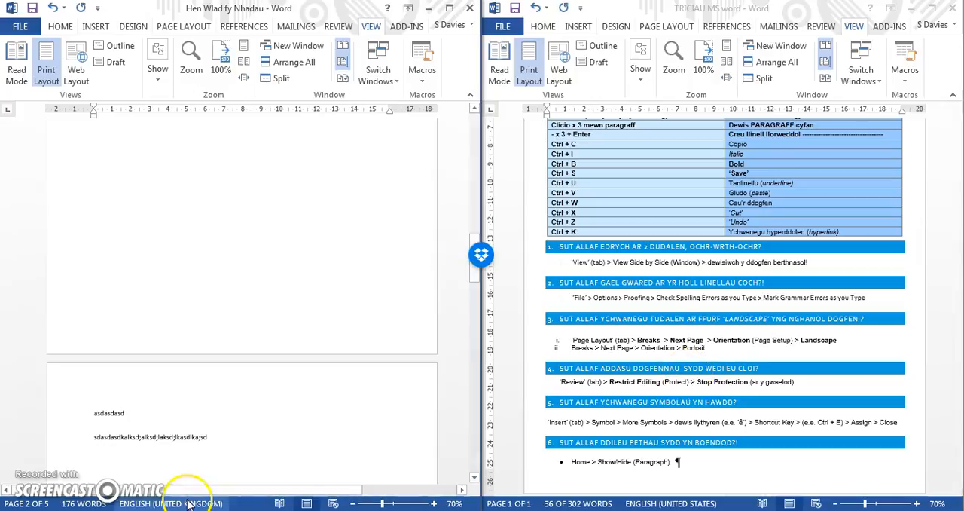
pyautogui.moveTo(226, 509)
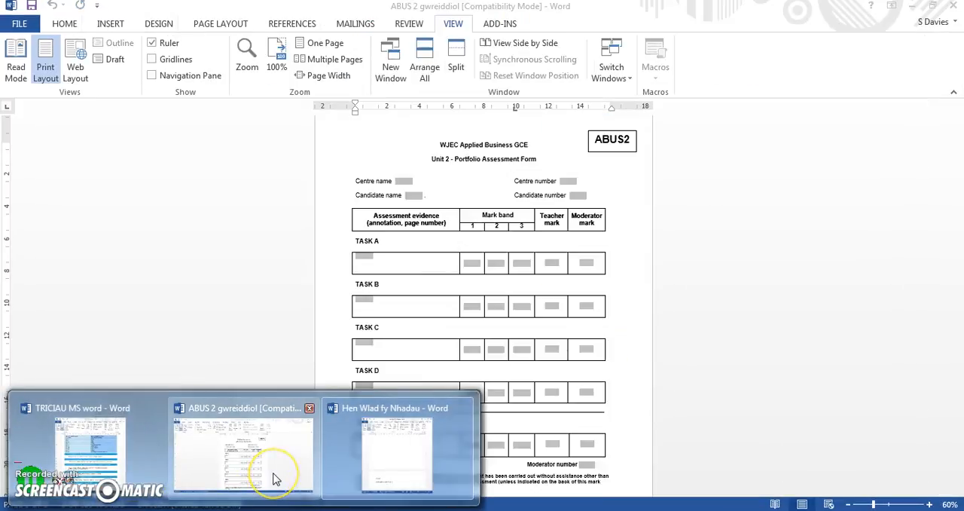
pyautogui.click(269, 415)
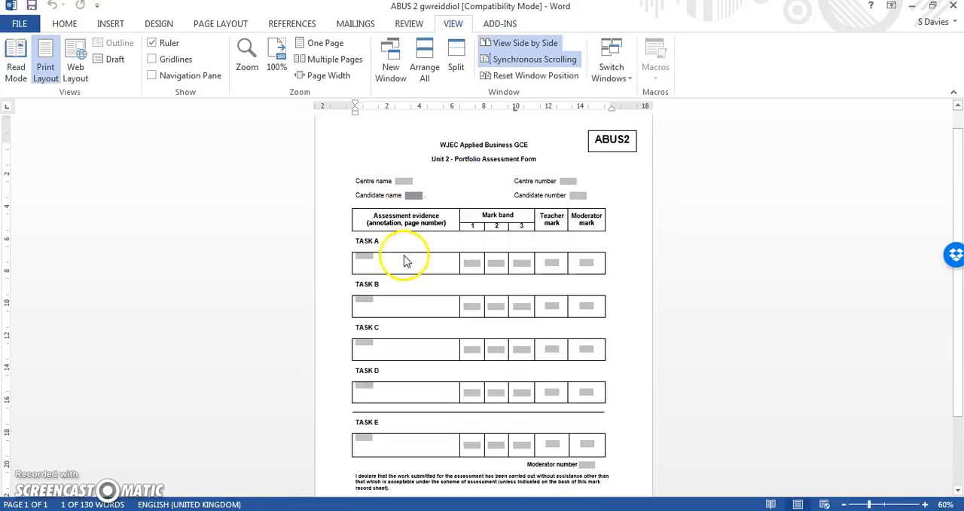
# - Try filling the Task A evidence field with two lines, asdasdasd and asdasd, and undo the entry
pyautogui.click(369, 257)
pyautogui.click(369, 260)
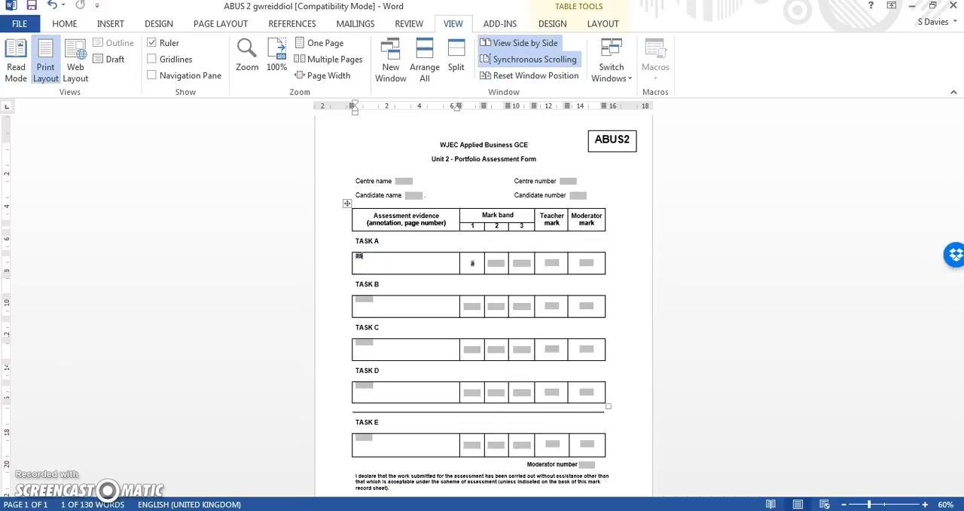
pyautogui.write('asdasdasd')
pyautogui.press('Return')
pyautogui.write('asdasd')
pyautogui.press('Return')
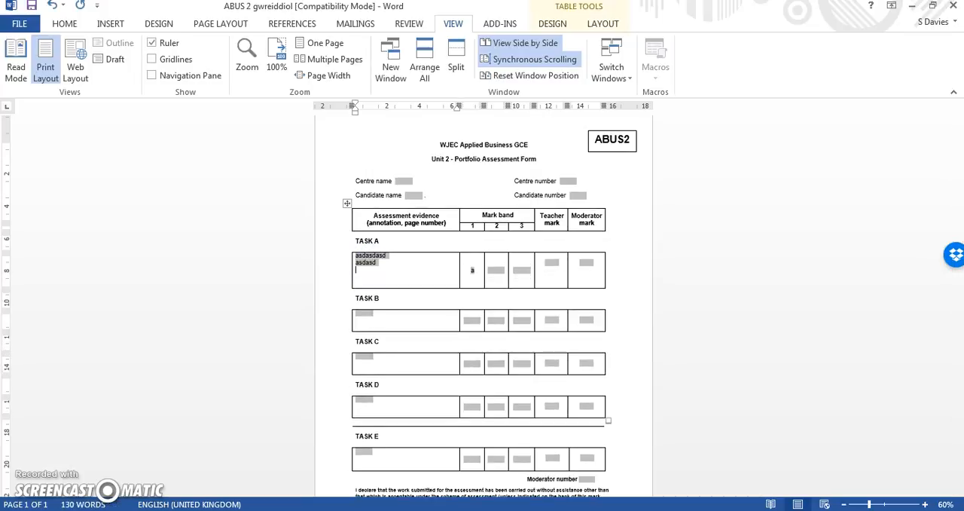
pyautogui.hotkey('ctrl', 'z')
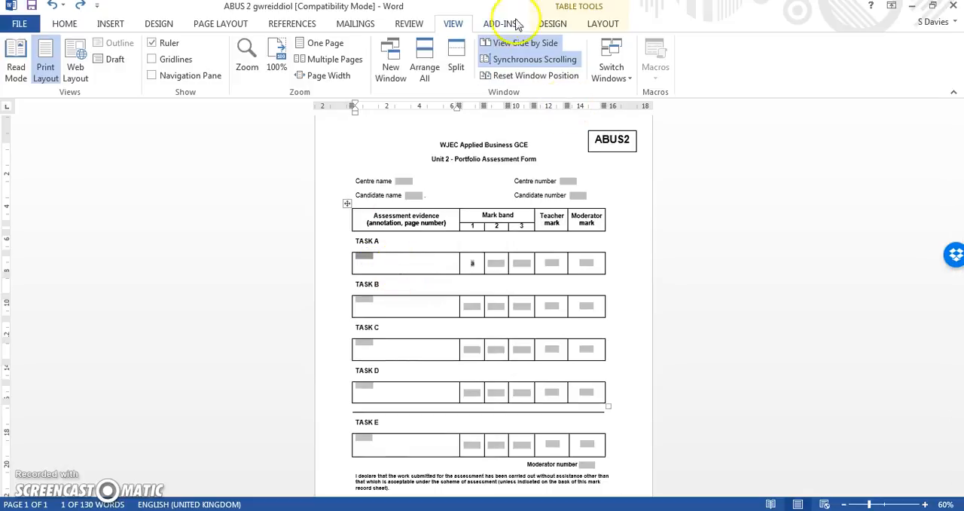
# - Stop the editing protection on the ABUS 2 gwreiddiol form
pyautogui.click(406, 26)
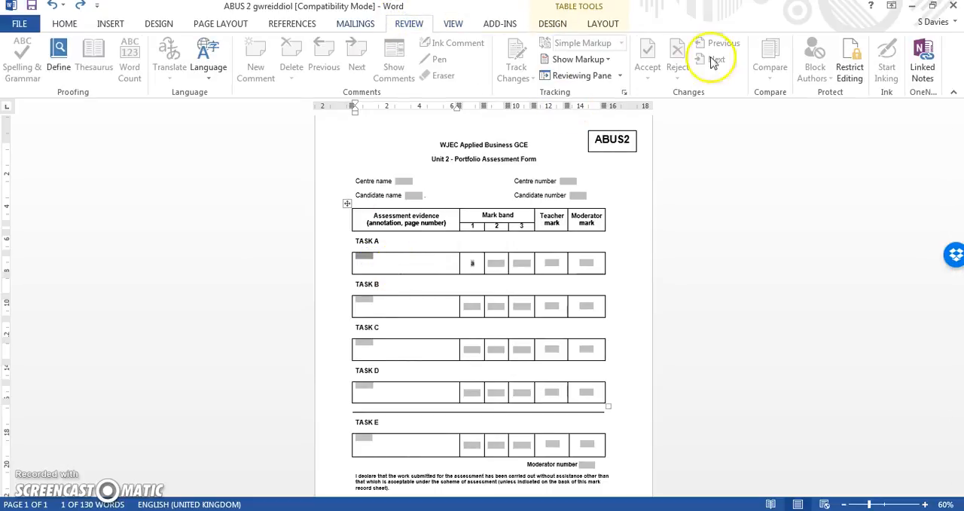
pyautogui.click(848, 71)
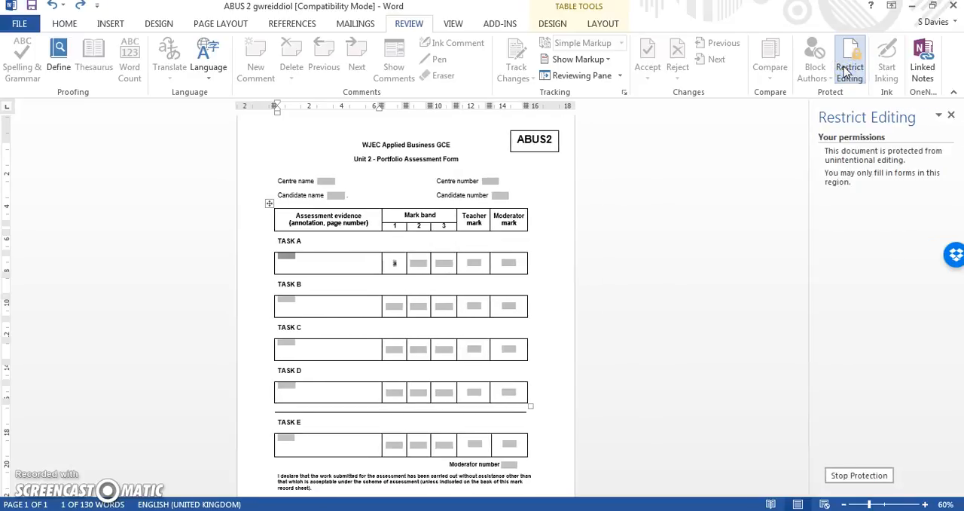
pyautogui.click(859, 475)
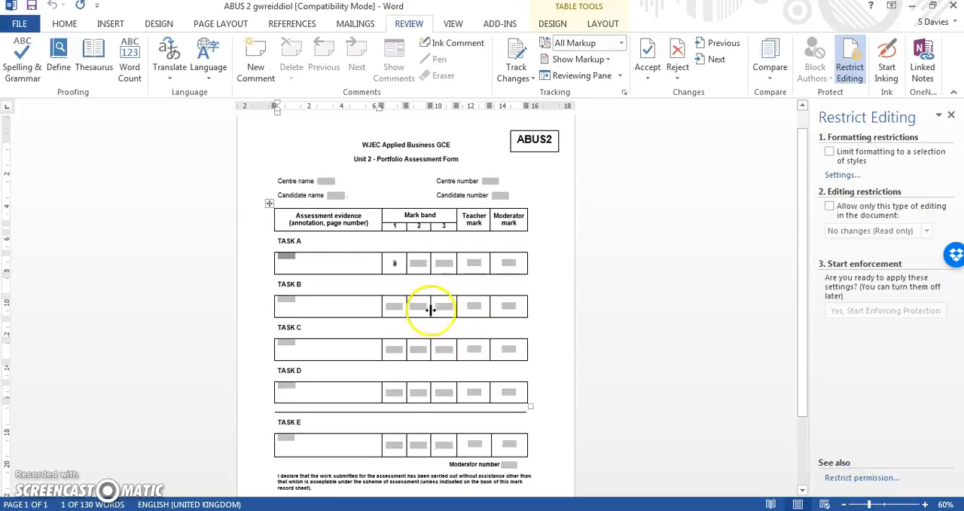
# - Try entering the sample text asdasd in the Task A evidence cell, outside its form field
pyautogui.click(342, 269)
pyautogui.write('asdasd')
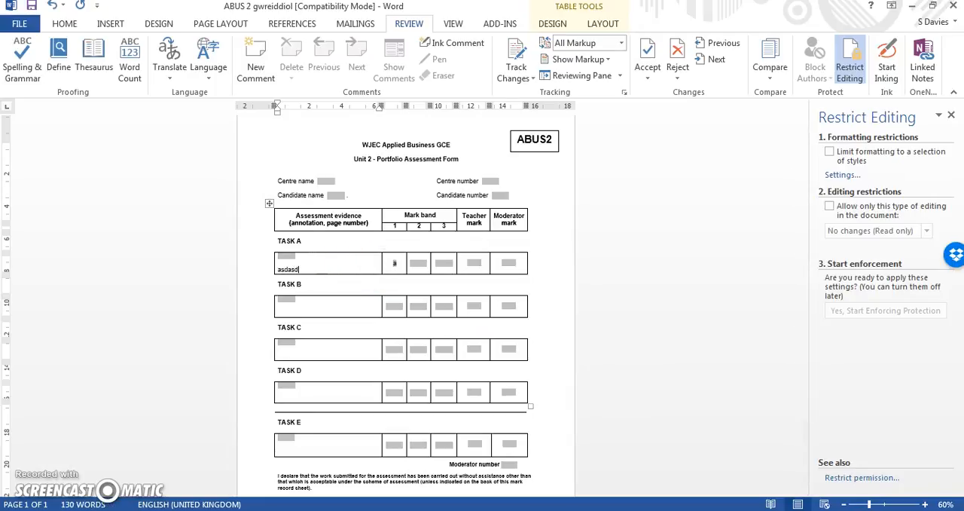
pyautogui.click(312, 258)
pyautogui.write('asds')
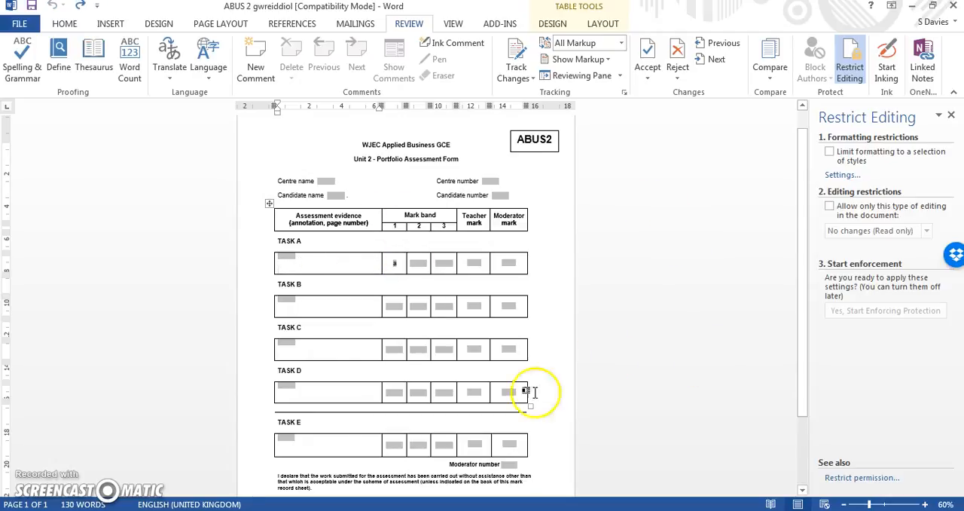
# - Switch to the TRICIAU MS word sheet and read tip 5 on adding symbols
pyautogui.click(244, 510)
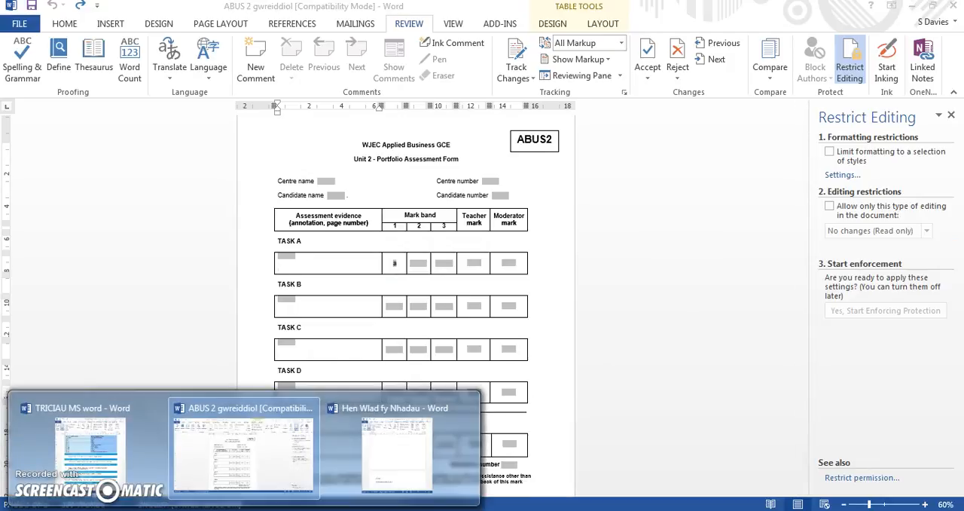
pyautogui.click(83, 455)
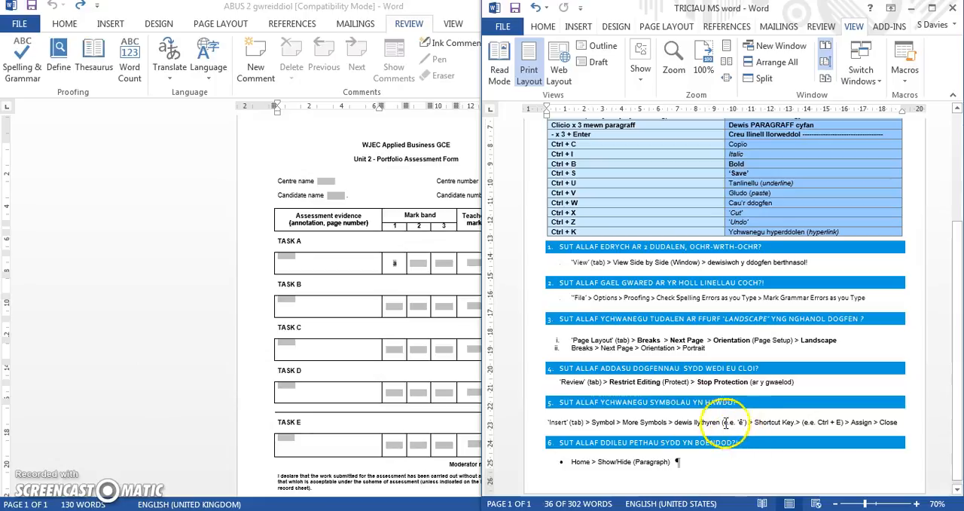
pyautogui.click(676, 420)
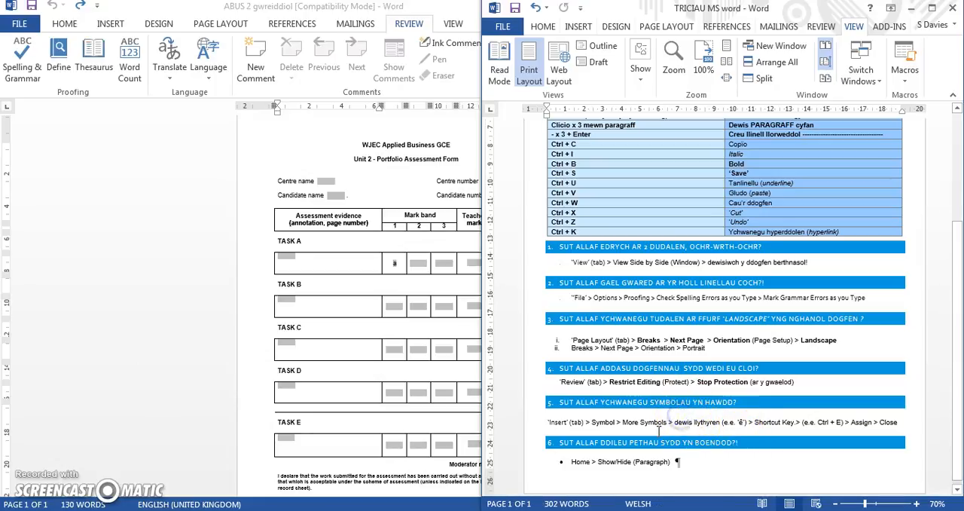
# - Return to Hen Wlad fy Nhadau and enter Yn in the blank area below the yellow-highlighted text box on page 1
pyautogui.moveTo(230, 503)
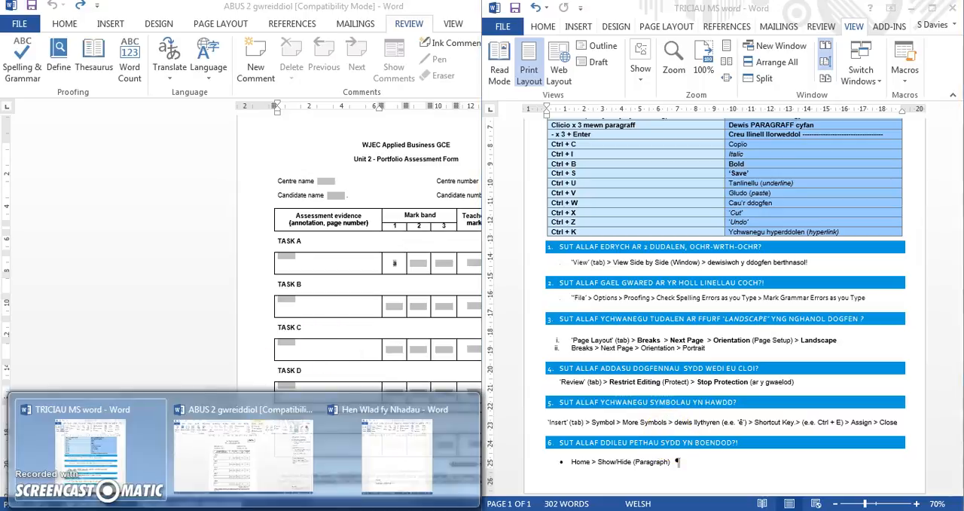
pyautogui.click(398, 451)
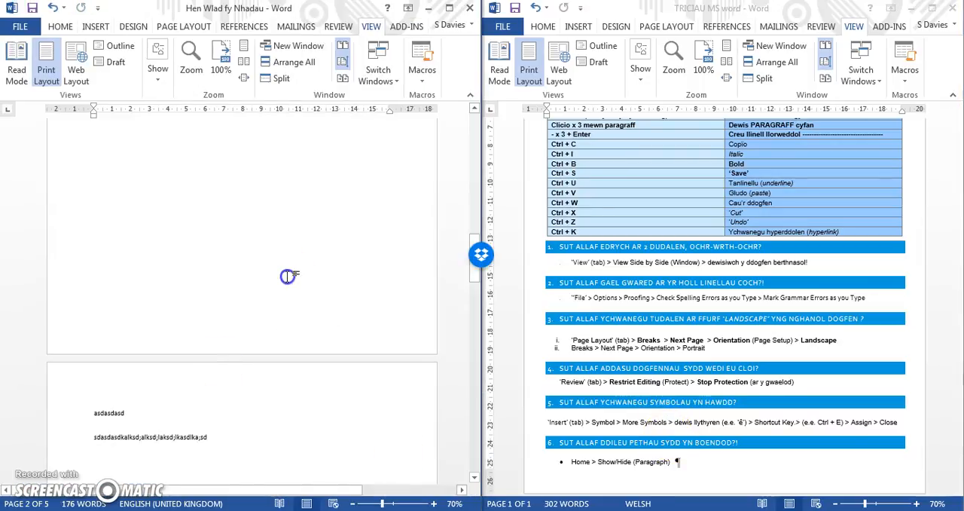
pyautogui.scroll(5, 287, 277)
pyautogui.moveTo(475, 223); pyautogui.dragTo(476, 192)
pyautogui.doubleClick(161, 293)
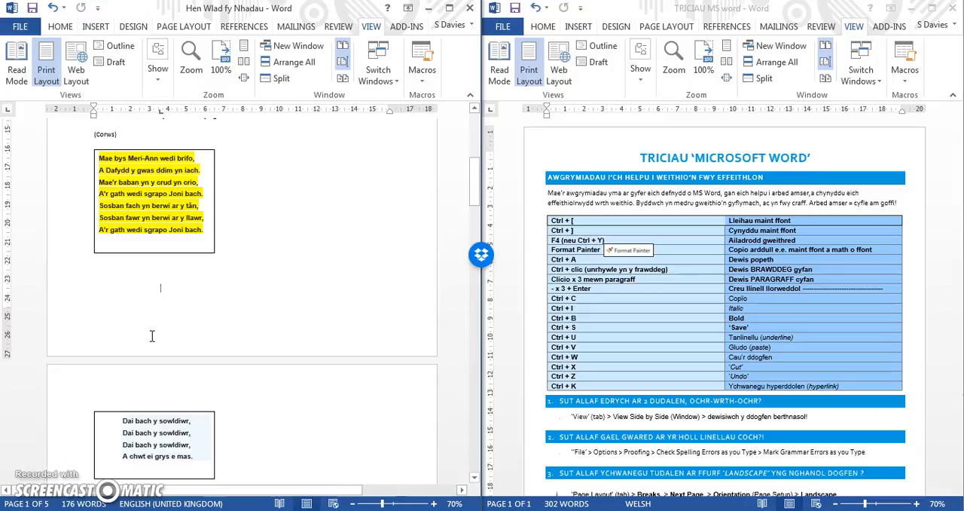
pyautogui.write('Yn')
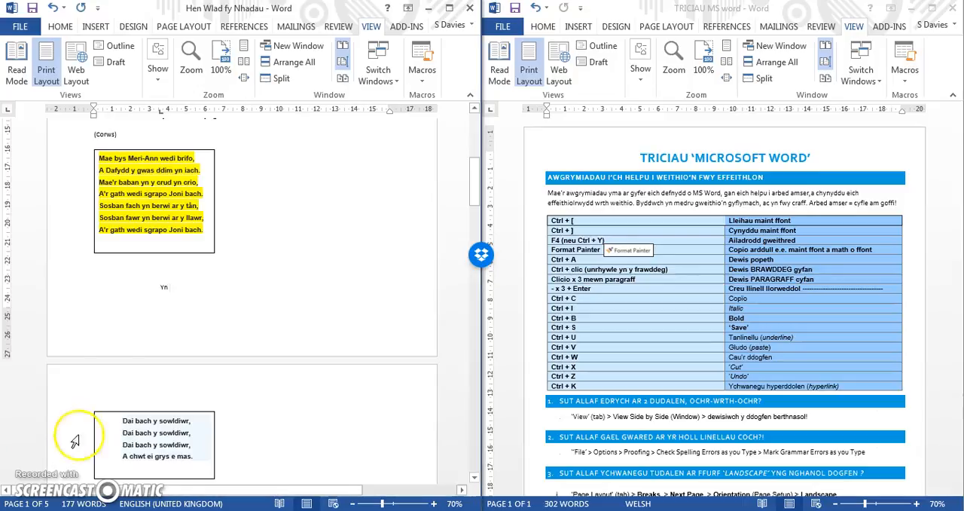
pyautogui.write(' ol')
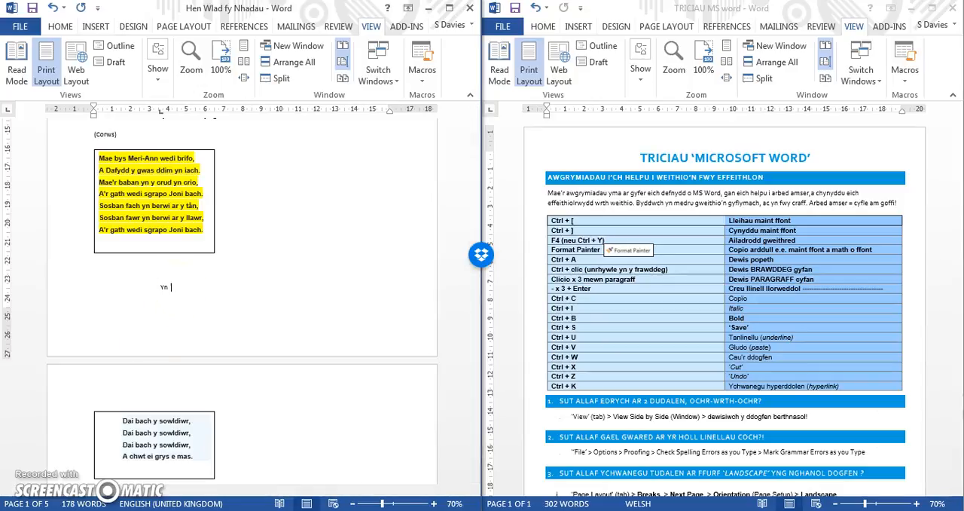
# - Maximize Hen Wlad fy Nhadau and assign Ctrl+O as the shortcut key for the ô symbol, saved in Normal
pyautogui.click(455, 11)
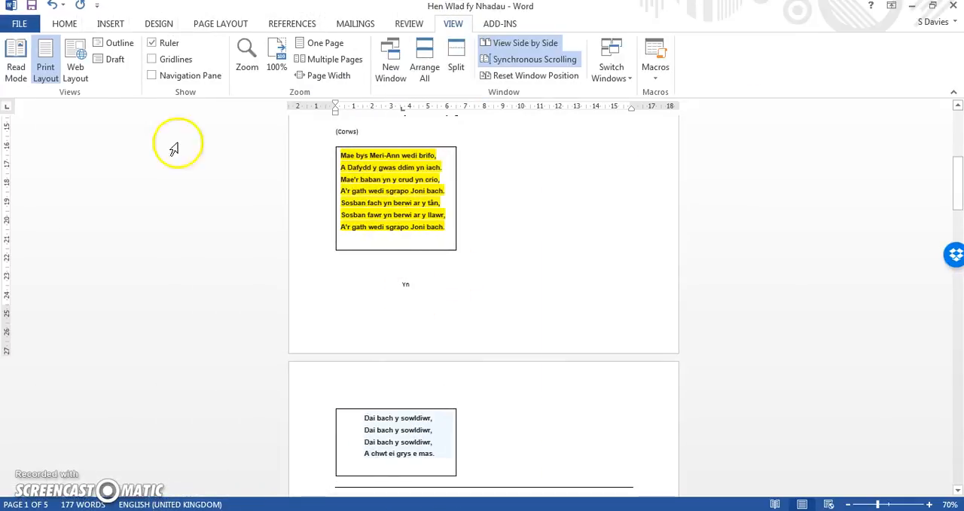
pyautogui.click(110, 25)
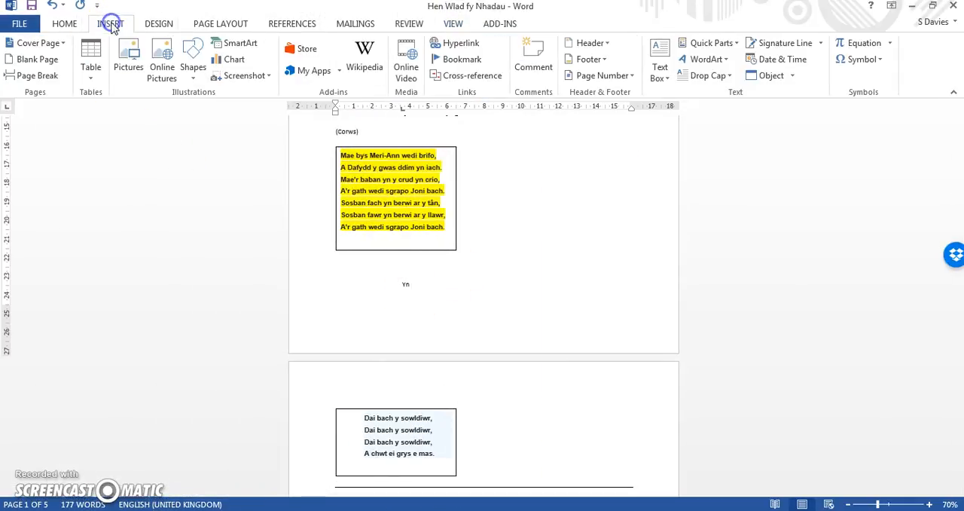
pyautogui.click(854, 60)
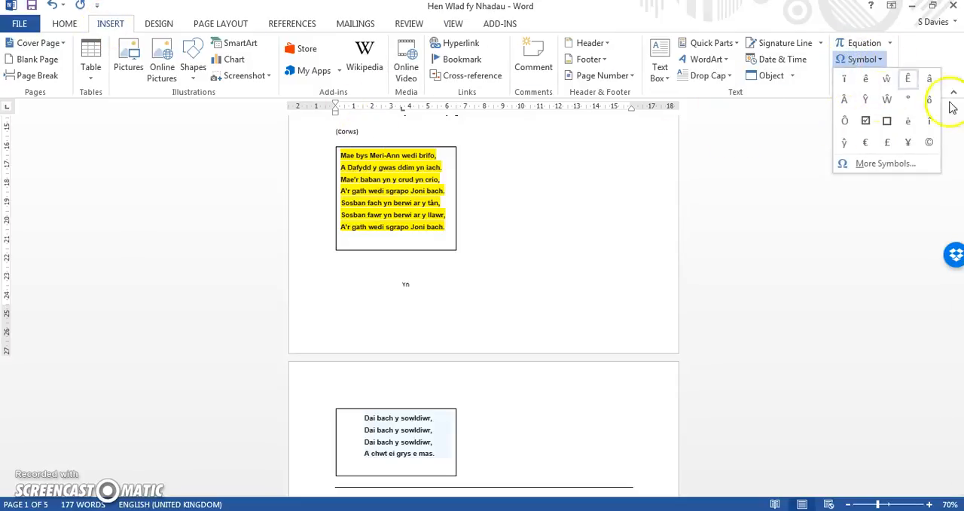
pyautogui.click(885, 163)
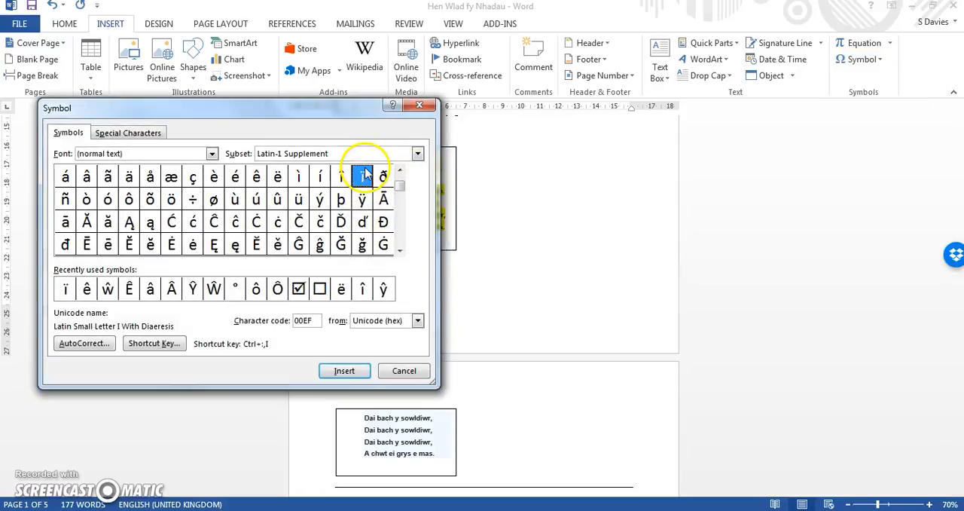
pyautogui.click(129, 199)
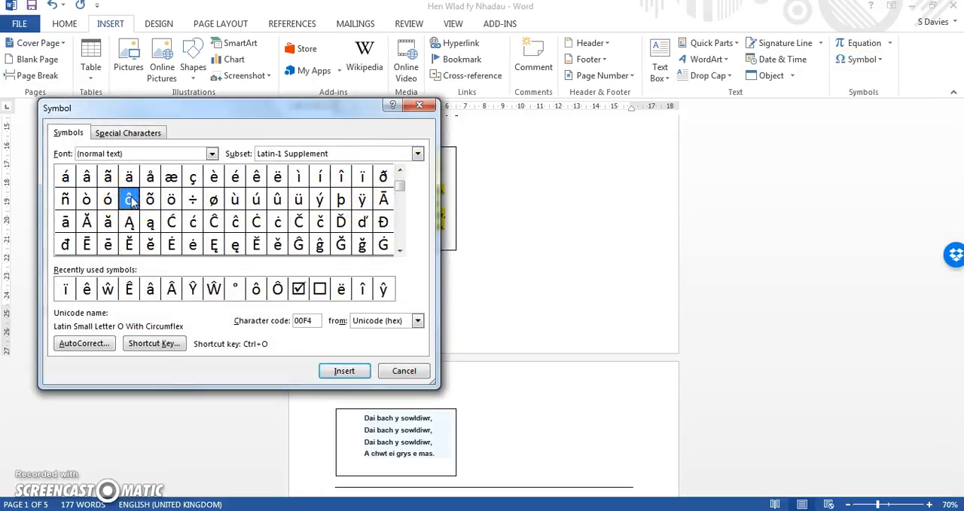
pyautogui.click(159, 343)
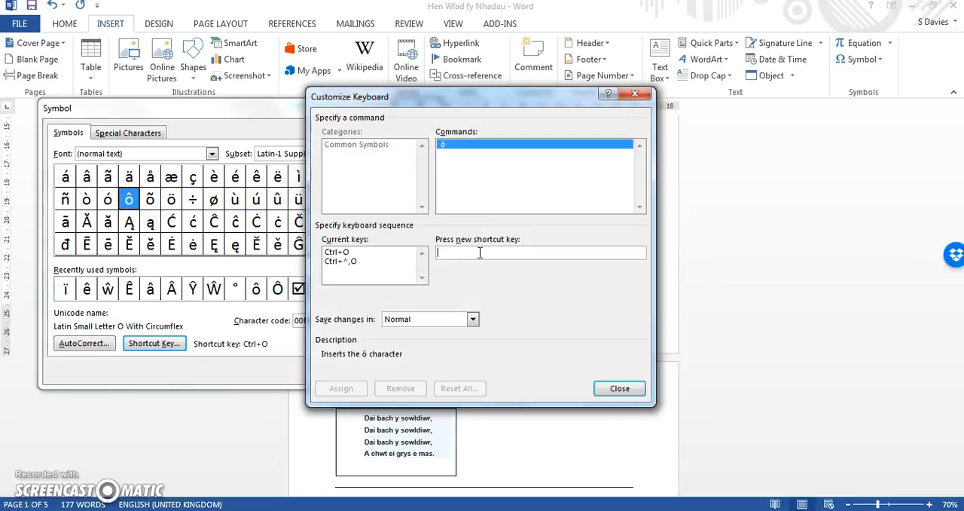
pyautogui.hotkey('ctrl', 'o')
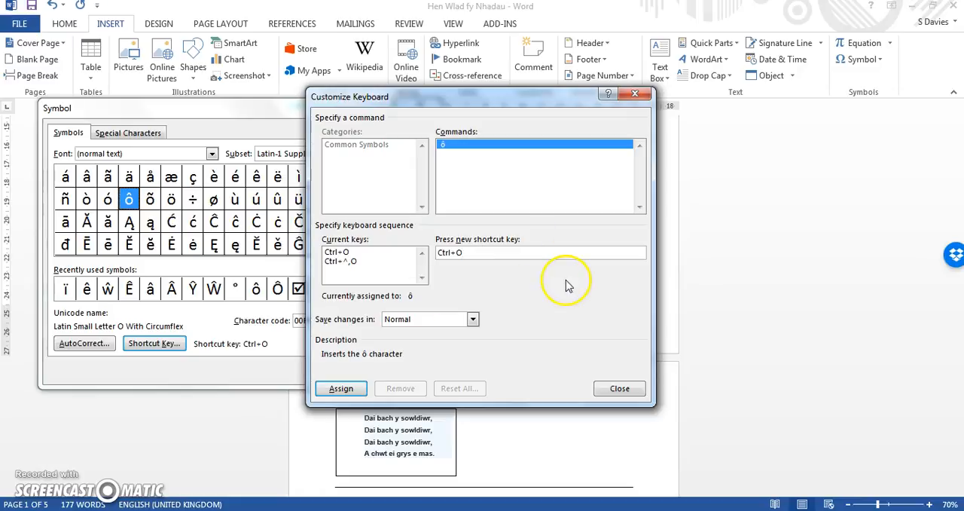
pyautogui.click(340, 390)
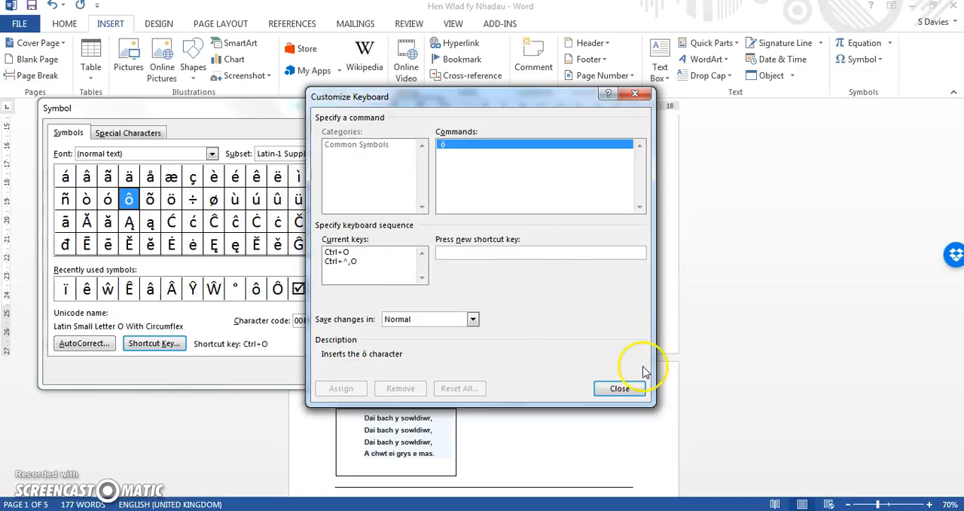
# - Assign Ctrl+E as the shortcut key for the ê symbol, saved in Normal
pyautogui.click(619, 389)
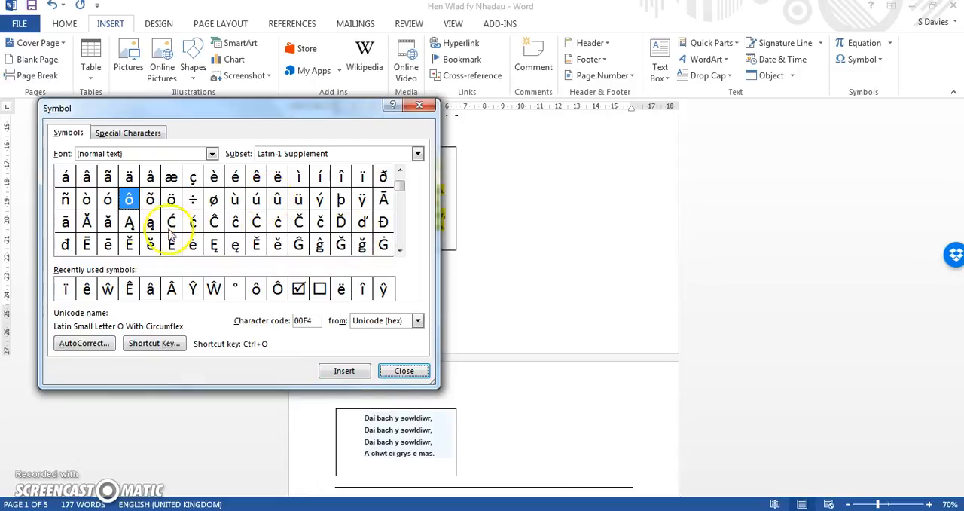
pyautogui.click(87, 291)
pyautogui.click(147, 345)
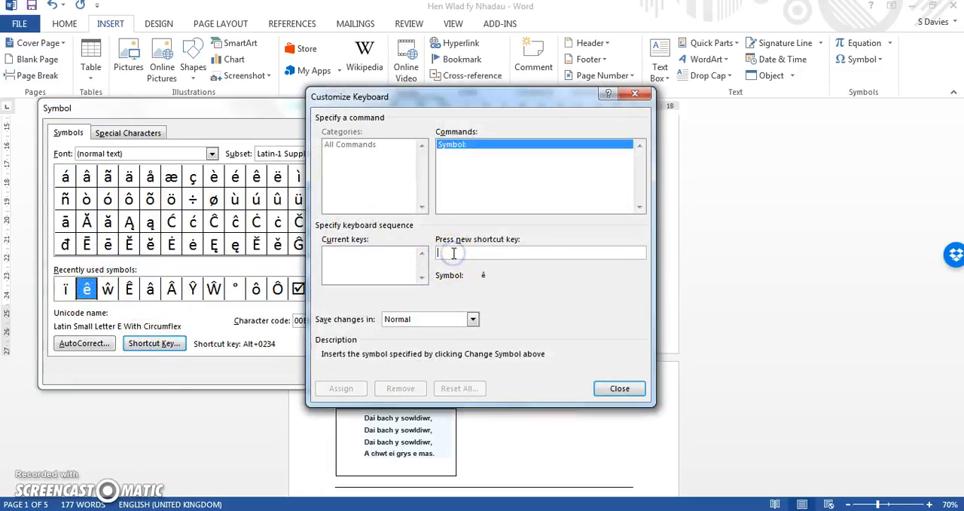
pyautogui.hotkey('ctrl', 'e')
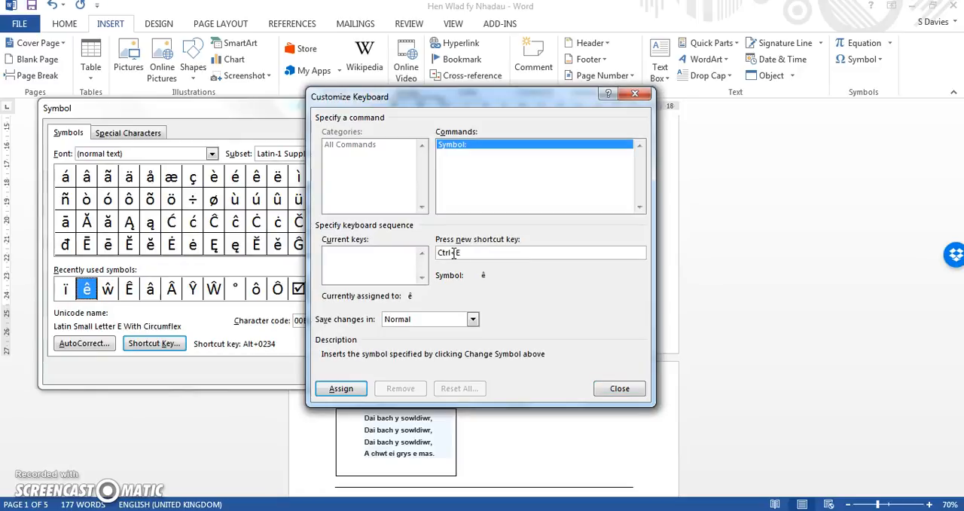
pyautogui.click(343, 389)
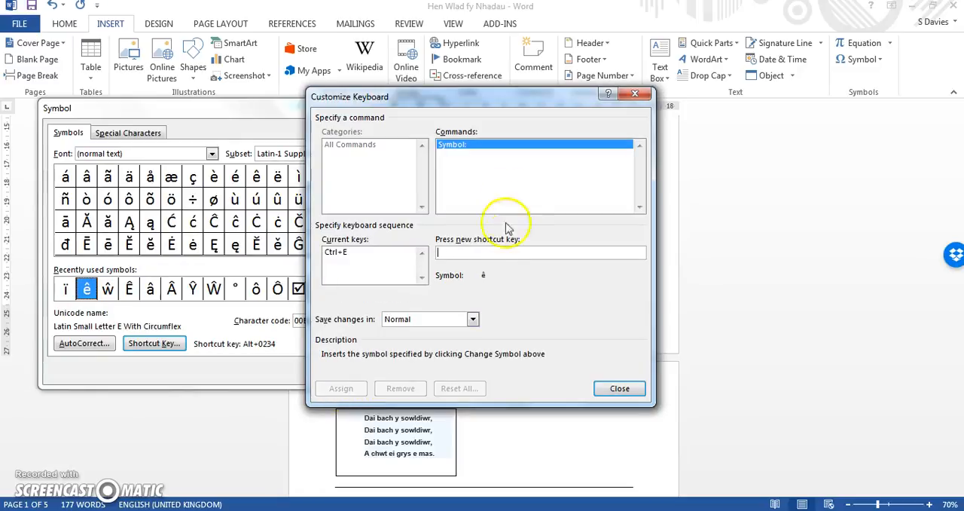
pyautogui.click(618, 389)
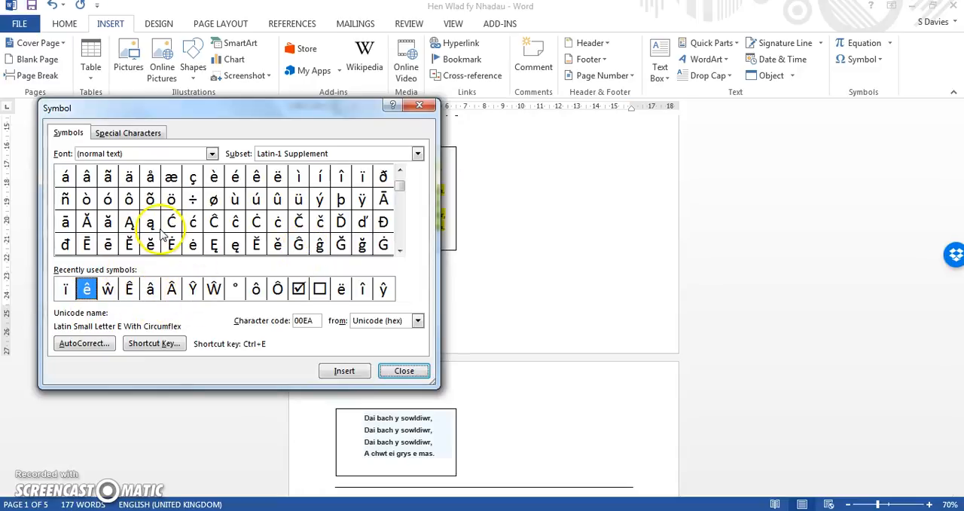
# - Assign Ctrl+W as the shortcut key for the ŵ symbol, saved in Normal, and finish with the Symbol dialog
pyautogui.click(108, 290)
pyautogui.click(150, 344)
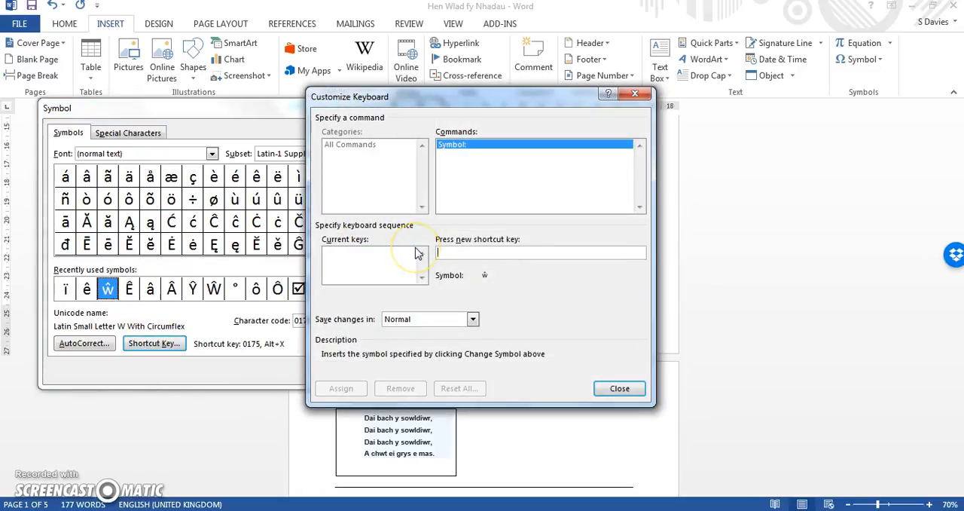
pyautogui.hotkey('ctrl', 'w')
pyautogui.click(341, 388)
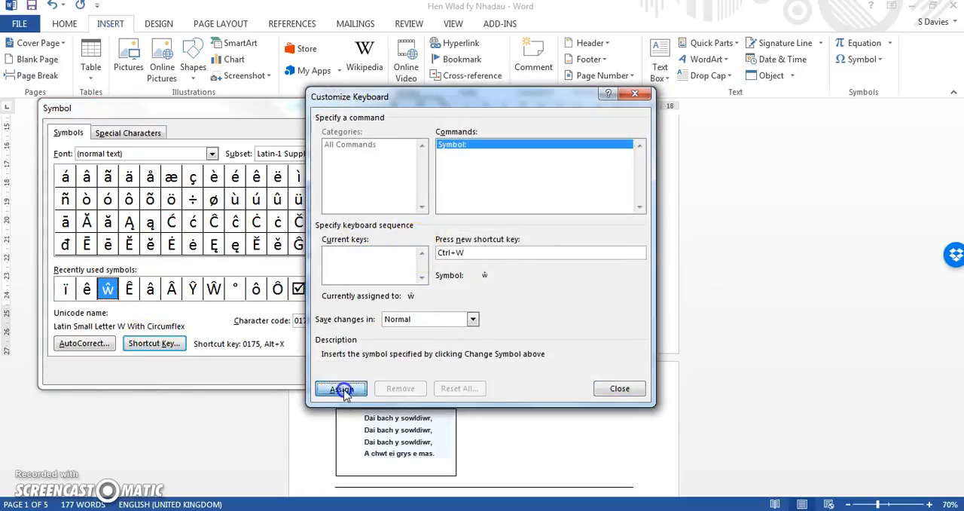
pyautogui.click(619, 388)
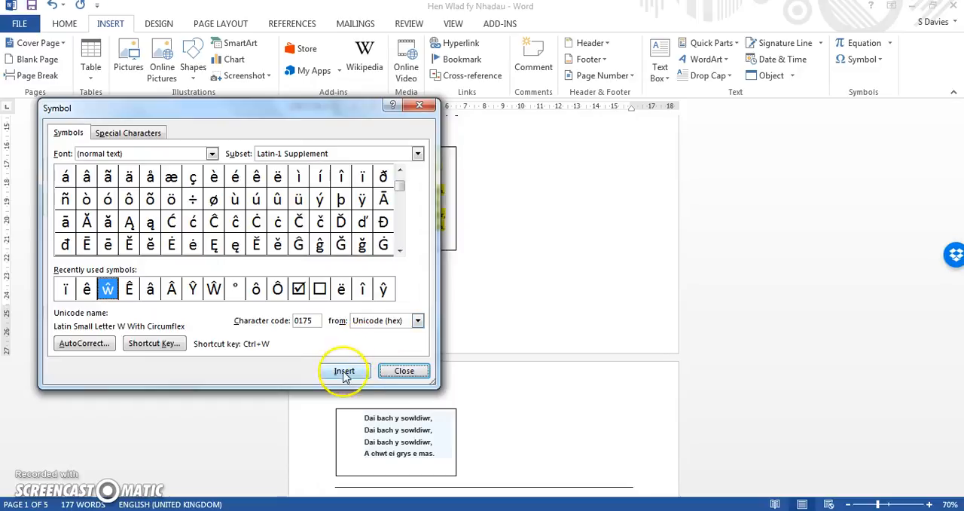
pyautogui.click(403, 371)
# - Complete the Yn line below the yellow-highlighted text box as Yn ôl i'r gêm, using the symbol shortcuts for ô and ê
pyautogui.click(415, 285)
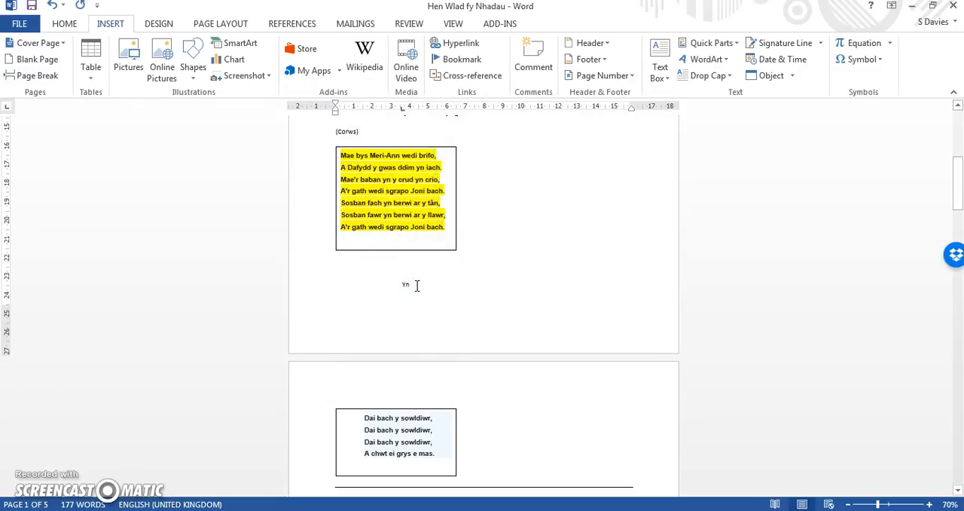
pyautogui.hotkey('ctrl', 'w')
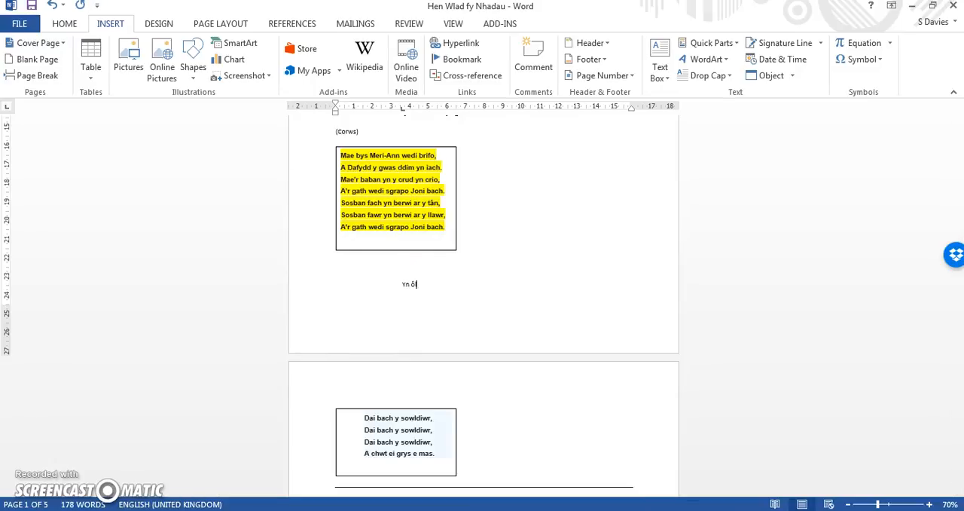
pyautogui.write("l i'r gêm")
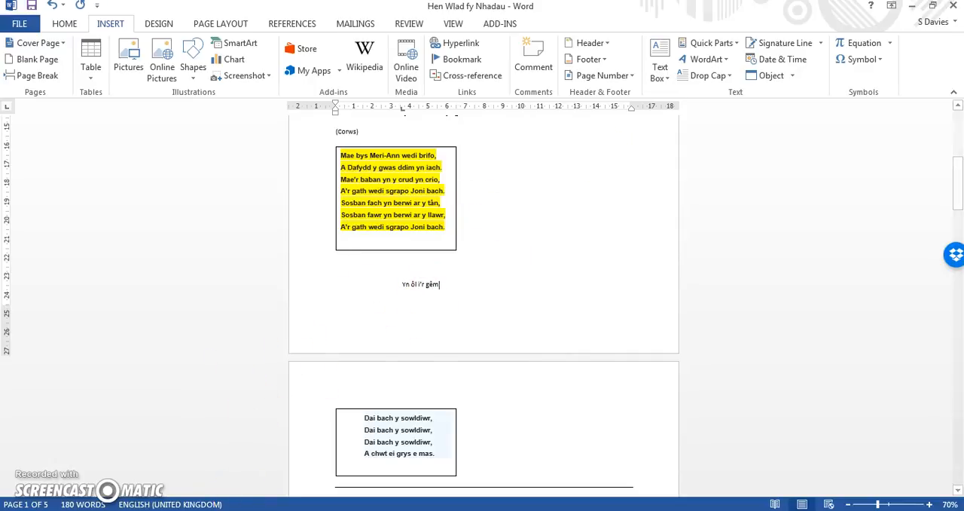
# - Switch to the TRICIAU MS word sheet and read tip 6 on showing hidden marks to delete troublesome items
pyautogui.moveTo(91, 506)
pyautogui.click(97, 454)
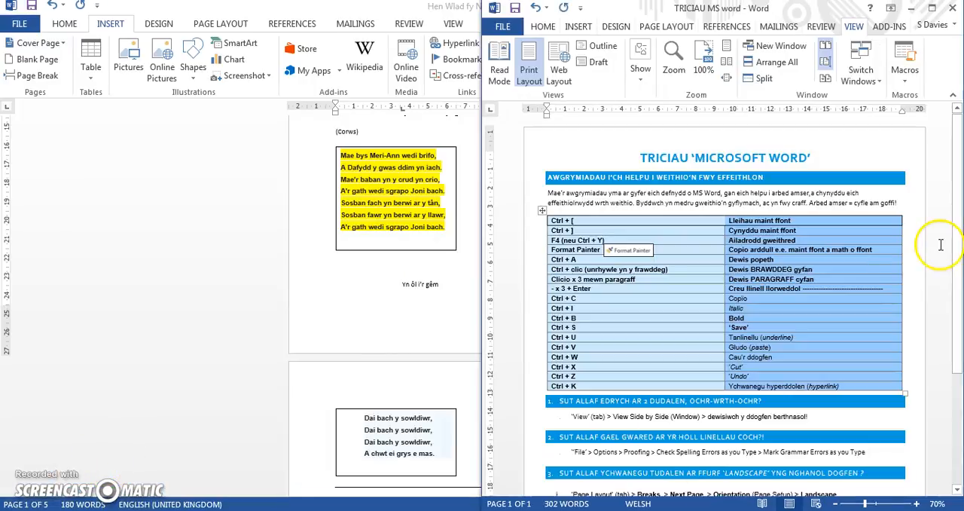
pyautogui.moveTo(953, 243); pyautogui.dragTo(958, 415)
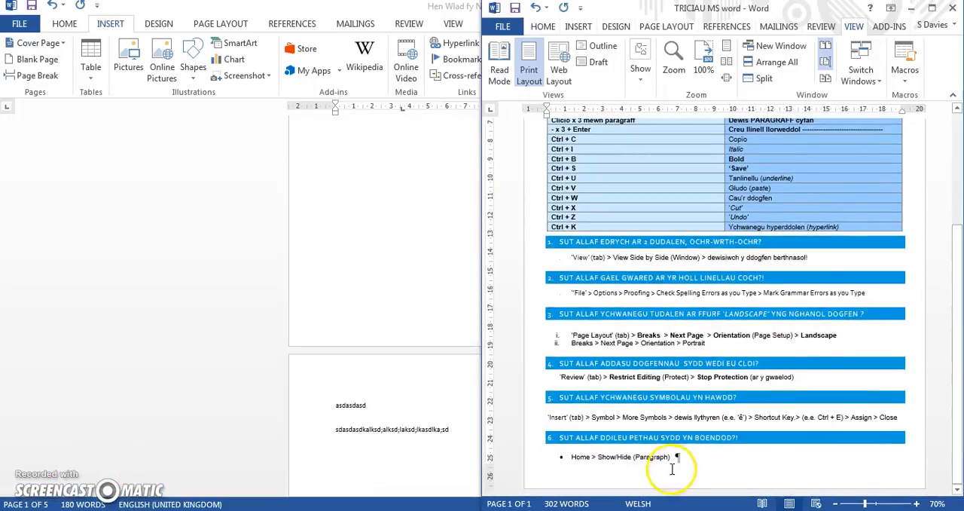
# - Return to Hen Wlad fy Nhadau and show its paragraph marks and other hidden formatting symbols
pyautogui.click(372, 267)
pyautogui.scroll(3, 555, 215)
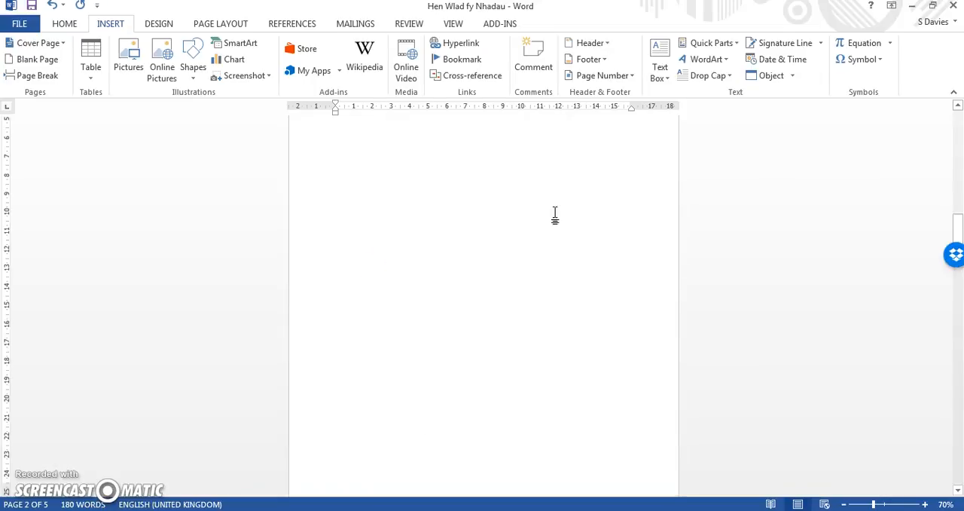
pyautogui.moveTo(958, 229); pyautogui.dragTo(958, 90)
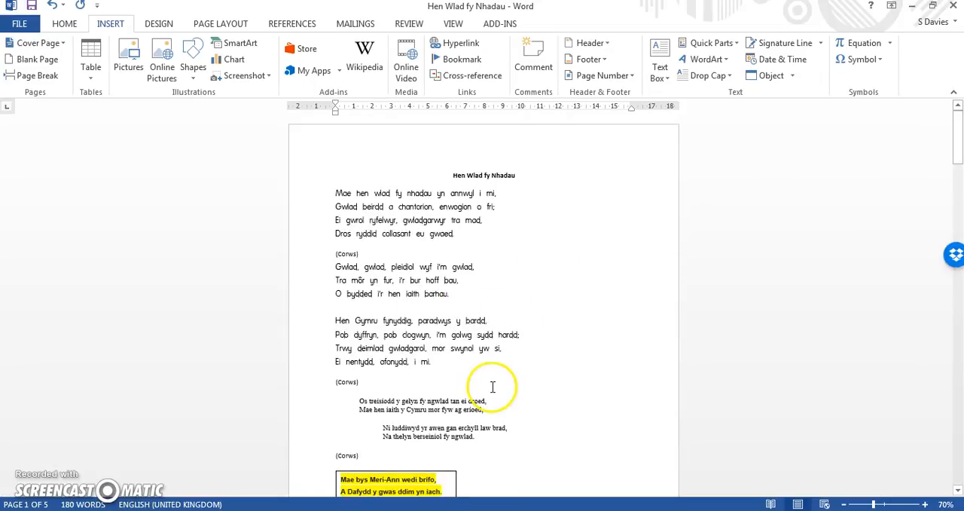
pyautogui.moveTo(958, 105); pyautogui.dragTo(953, 144)
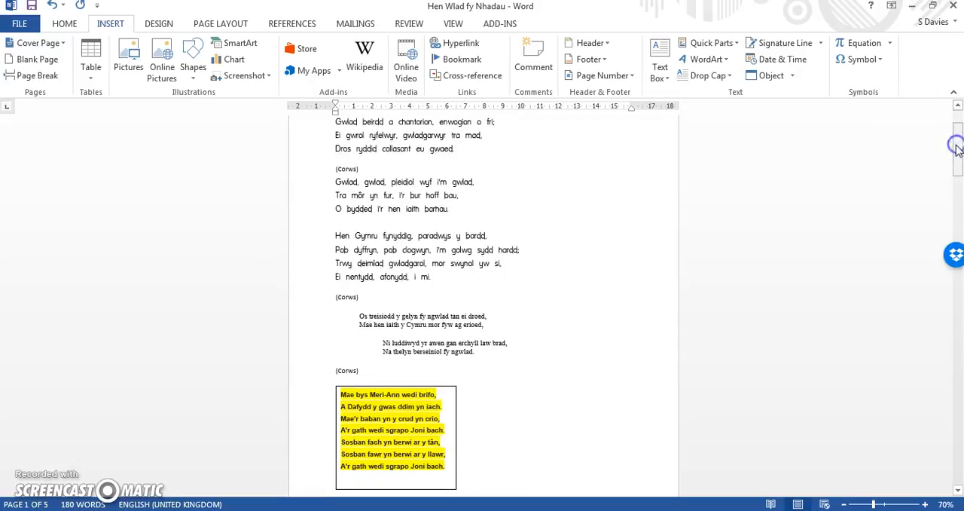
pyautogui.click(62, 22)
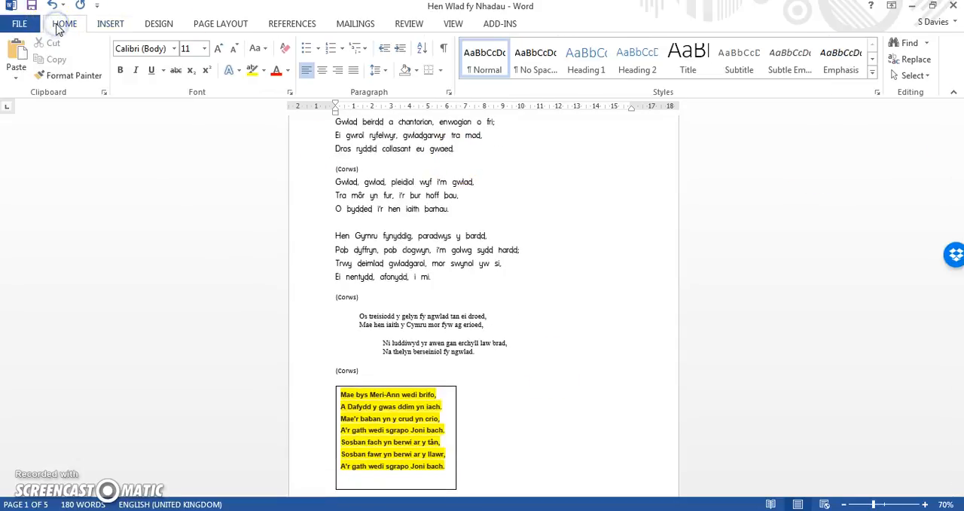
pyautogui.click(446, 50)
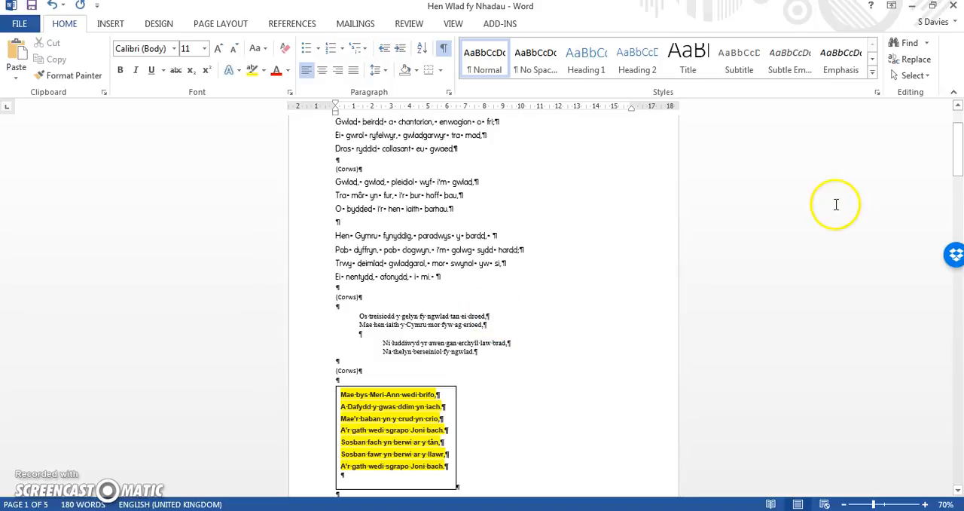
# - Delete the horizontal line and the empty paragraphs directly above the page break on page 2
pyautogui.moveTo(958, 170); pyautogui.dragTo(959, 205)
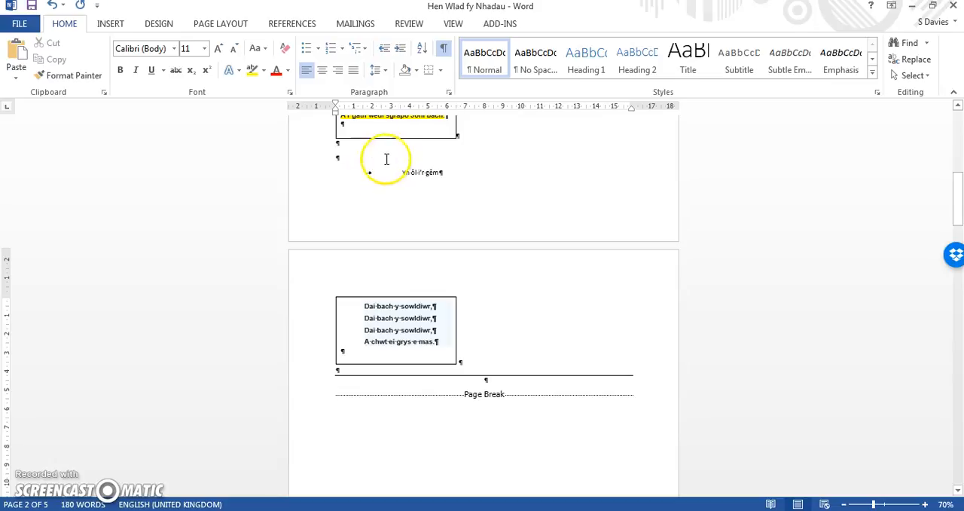
pyautogui.click(496, 386)
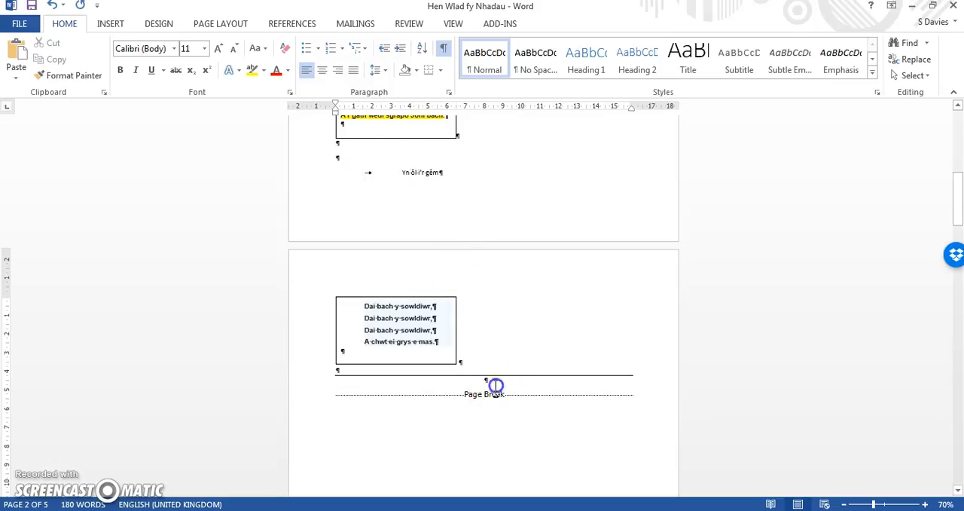
pyautogui.click(504, 408)
pyautogui.press('Return')
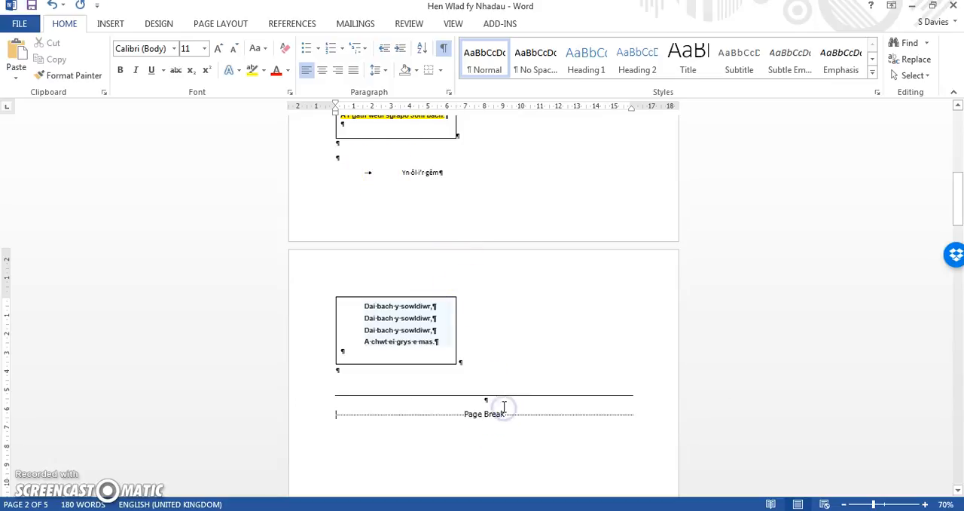
pyautogui.press('BackSpace')
pyautogui.press('BackSpace')
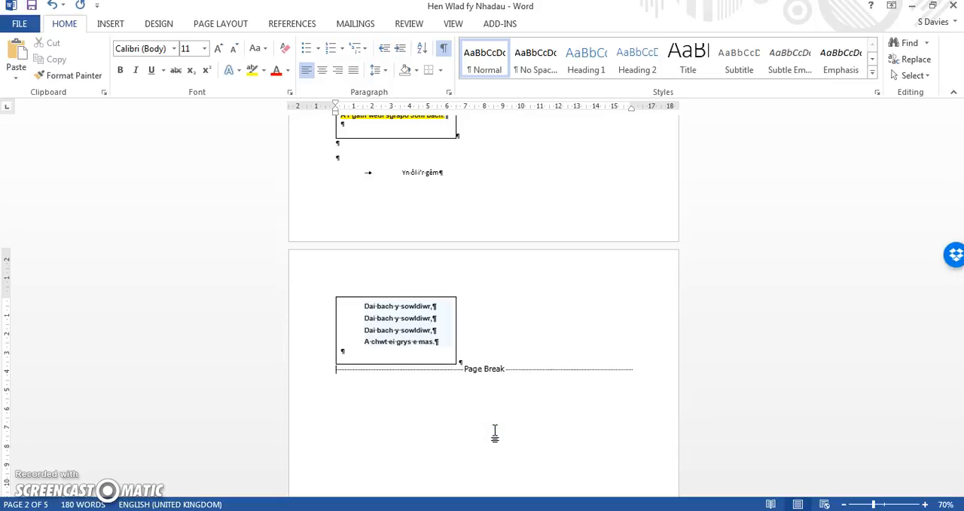
pyautogui.click(634, 369)
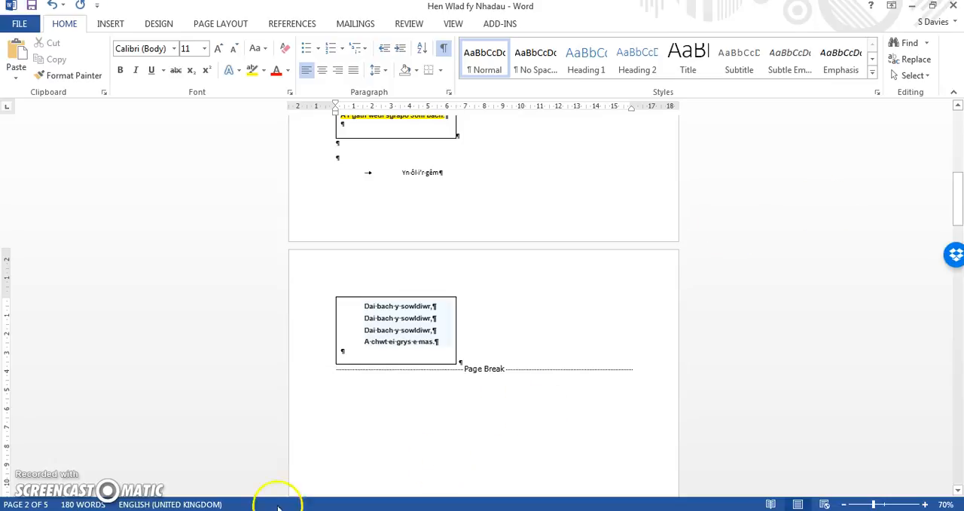
# - Bring the TRICIAU MS word sheet back into view beside Hen Wlad fy Nhadau
pyautogui.moveTo(298, 504)
pyautogui.click(86, 451)
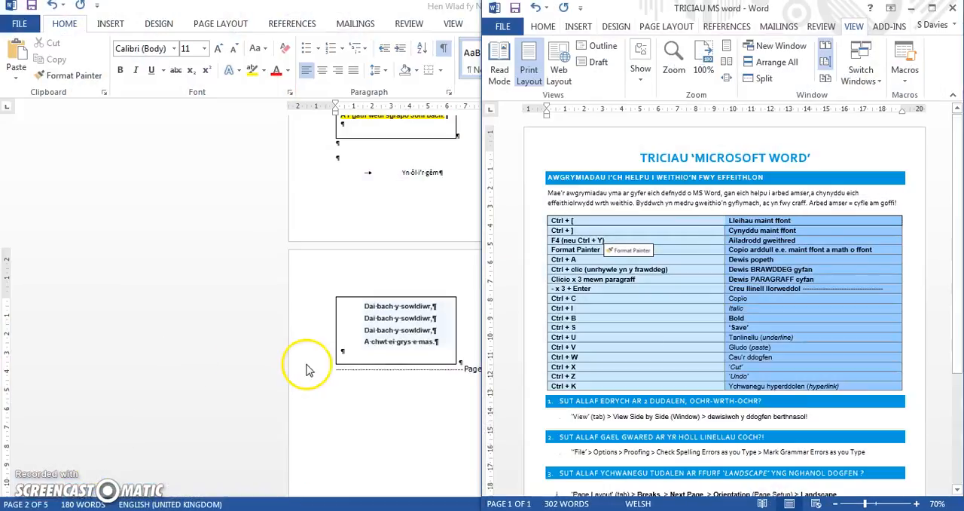